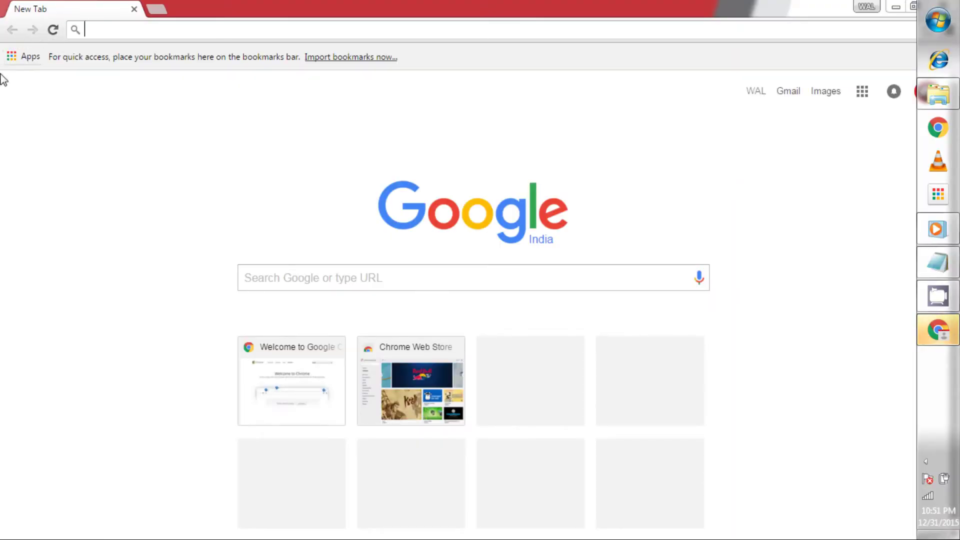
# Step: Search the Chrome Web Store for 'polarr' and install Polarr Photo Editor 3
pyautogui.click(31, 58)
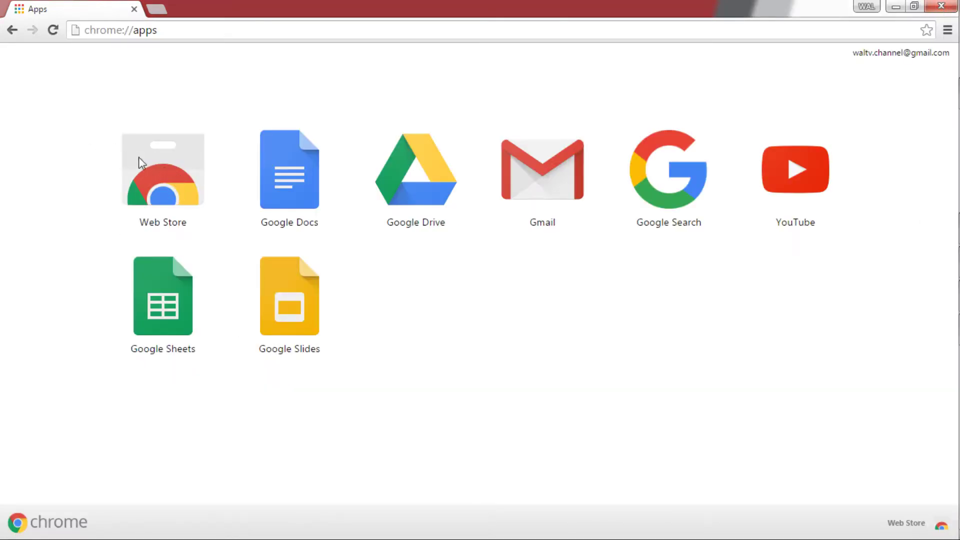
pyautogui.click(159, 206)
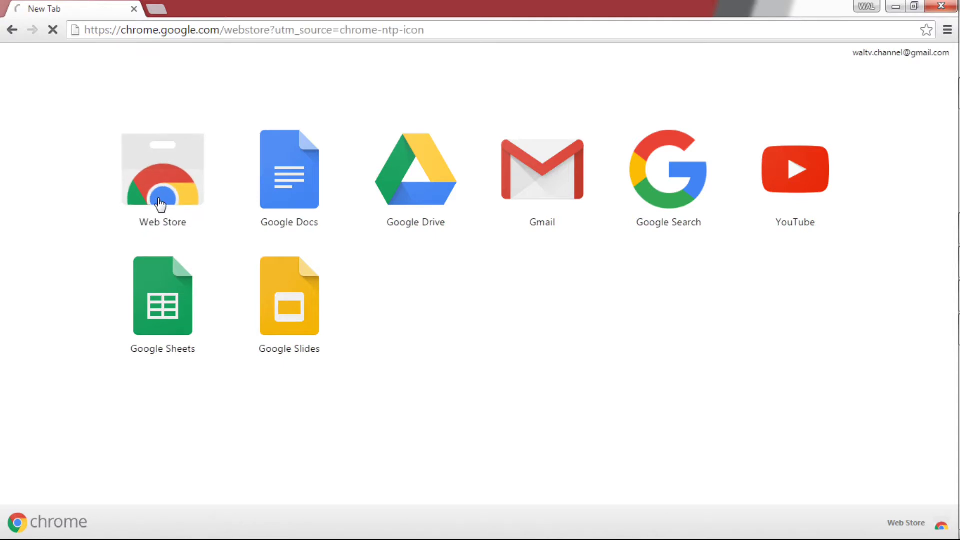
pyautogui.write('pola')
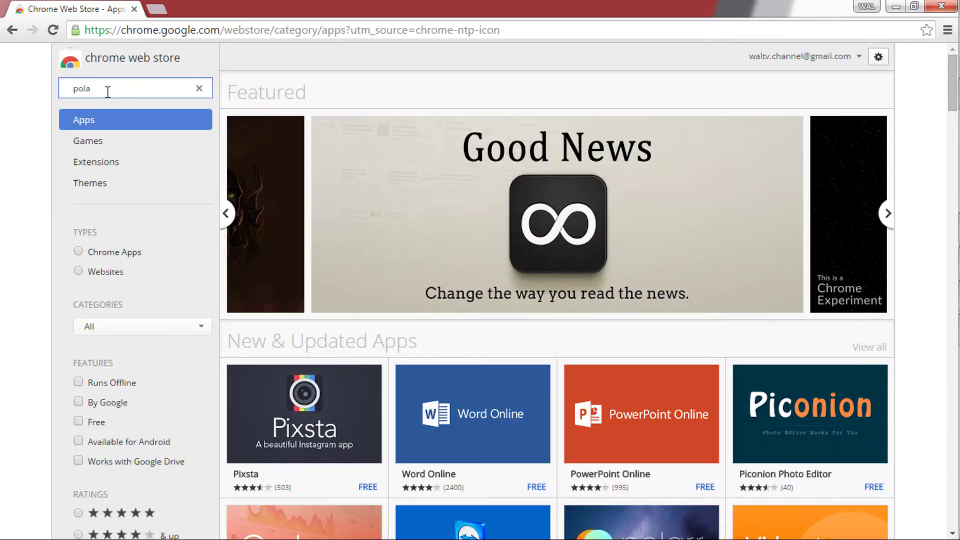
pyautogui.write('rr')
pyautogui.press('Return')
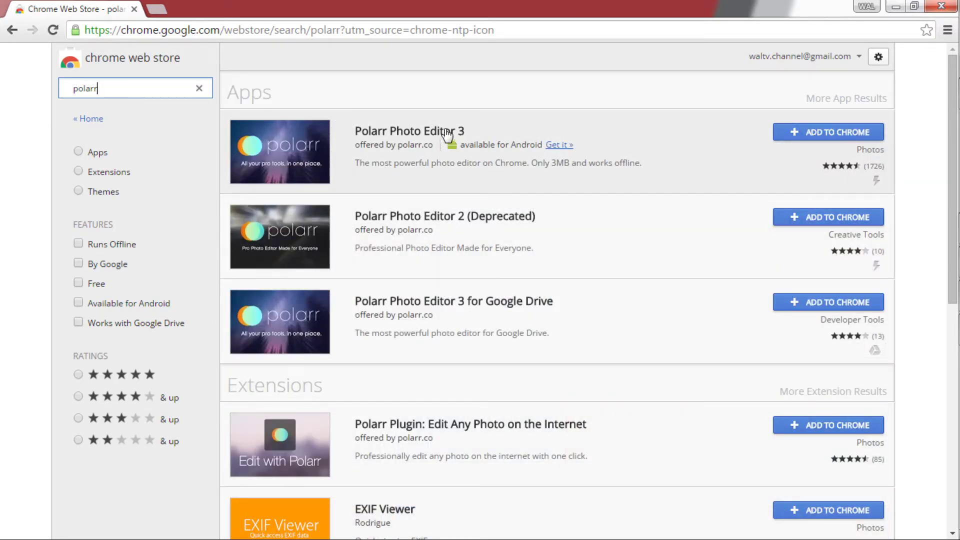
pyautogui.click(794, 140)
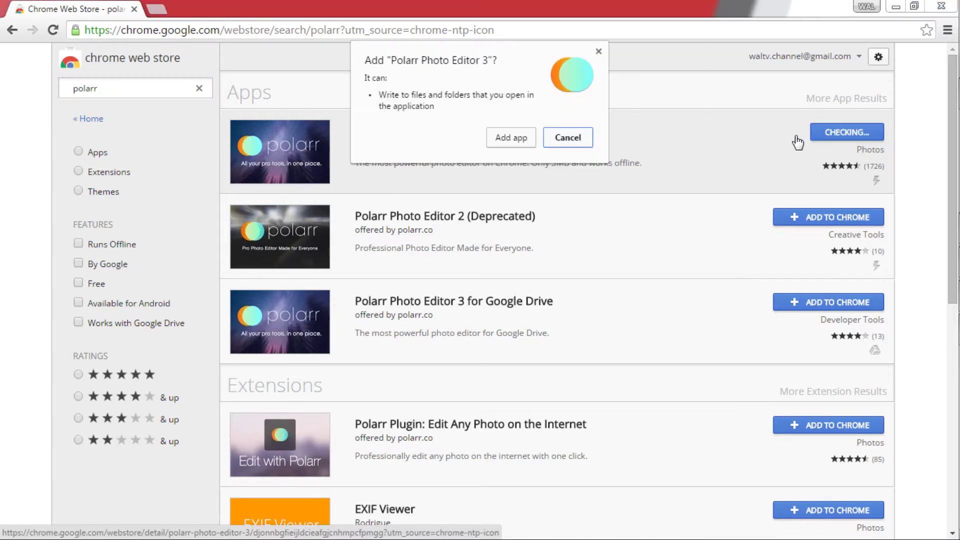
pyautogui.click(512, 141)
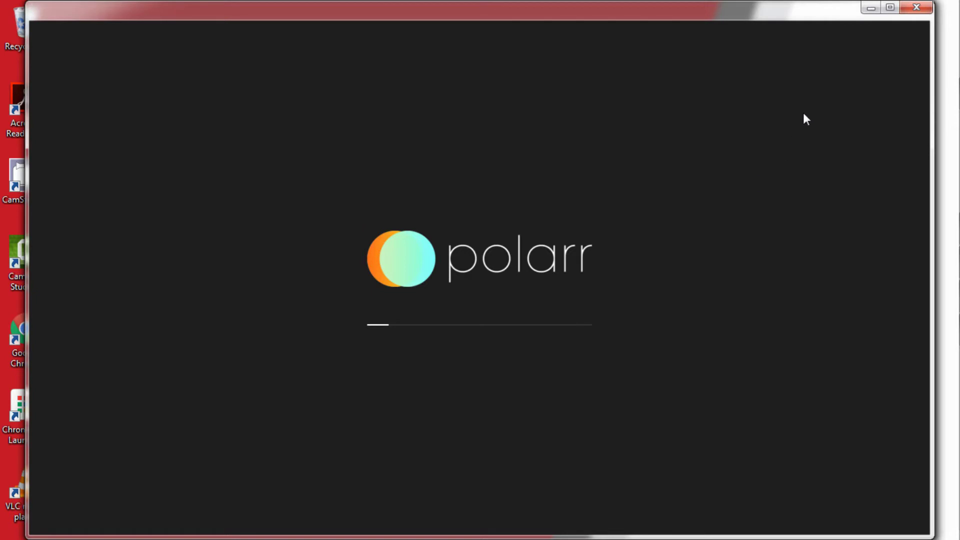
# Step: Maximize the Polarr window and import the Tulips sample picture from the device
pyautogui.click(890, 7)
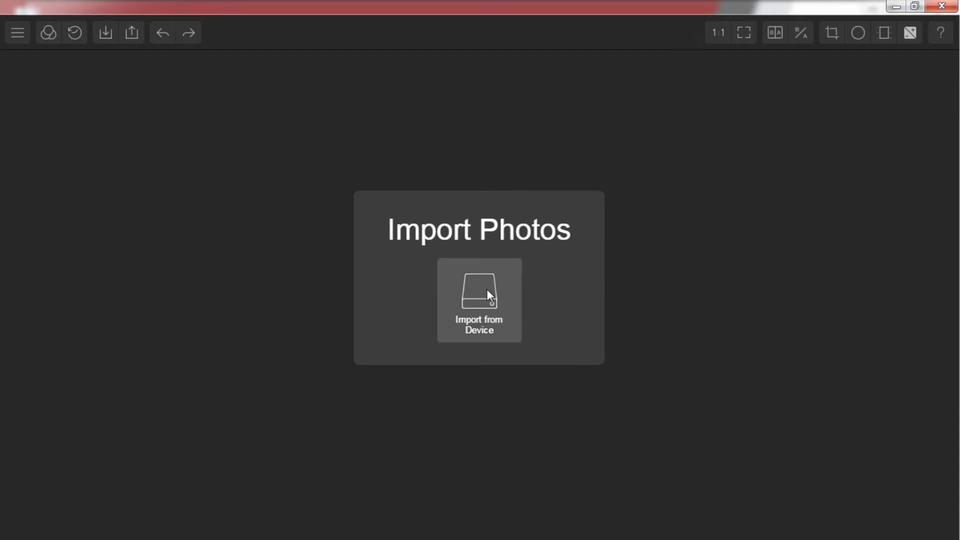
pyautogui.click(480, 303)
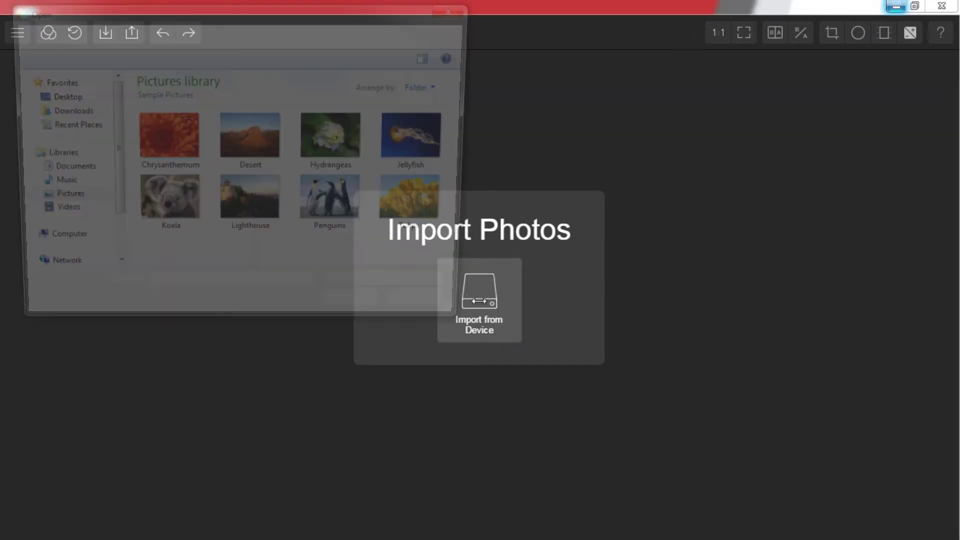
pyautogui.click(428, 213)
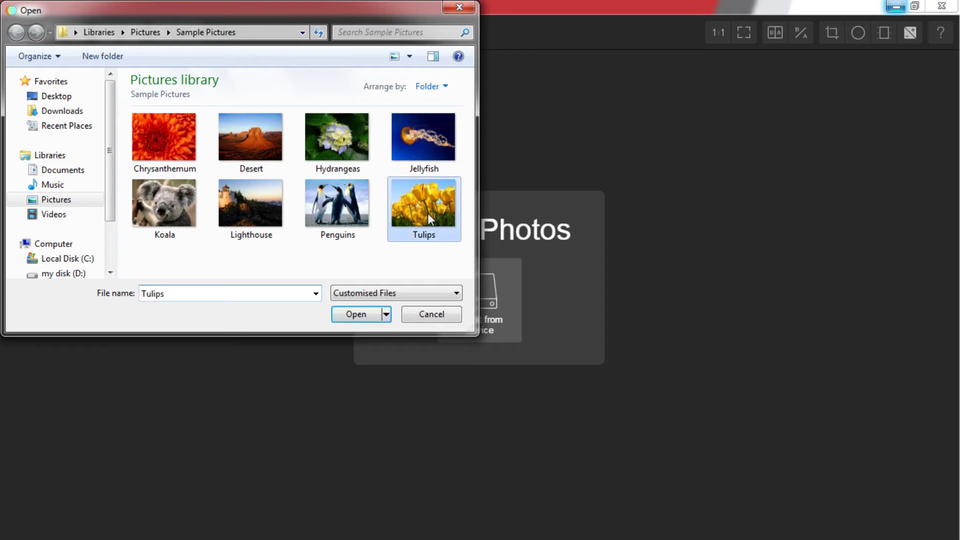
pyautogui.click(360, 315)
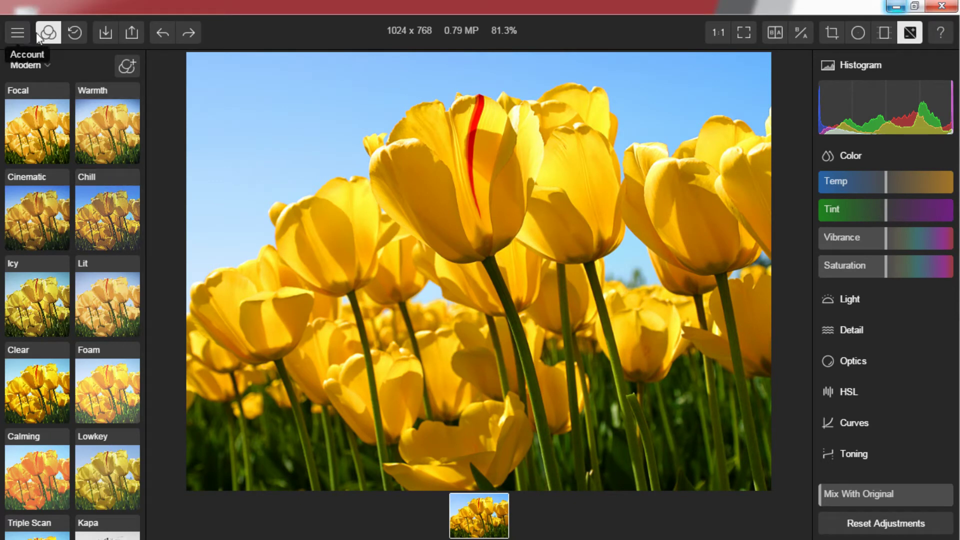
pyautogui.click(11, 35)
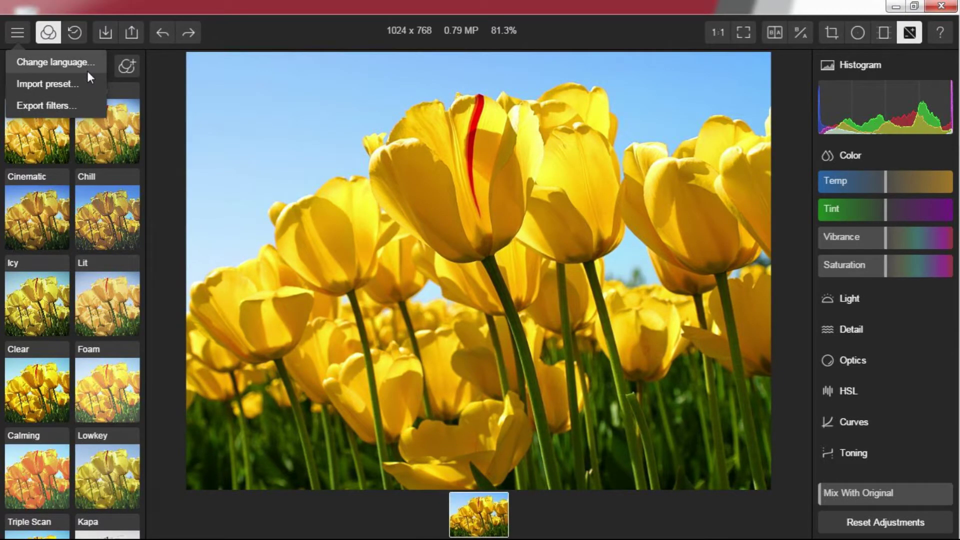
pyautogui.click(41, 70)
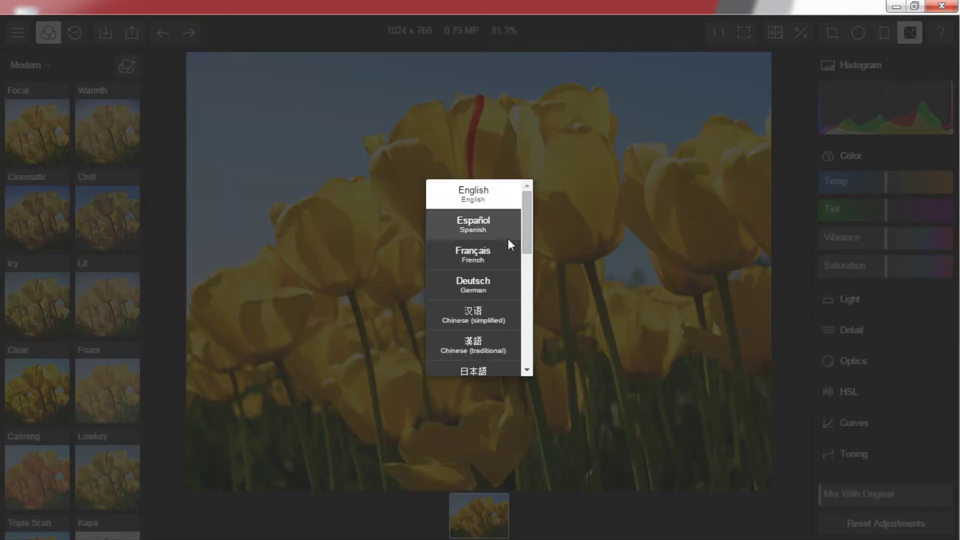
pyautogui.moveTo(525, 230); pyautogui.dragTo(524, 209)
pyautogui.click(17, 33)
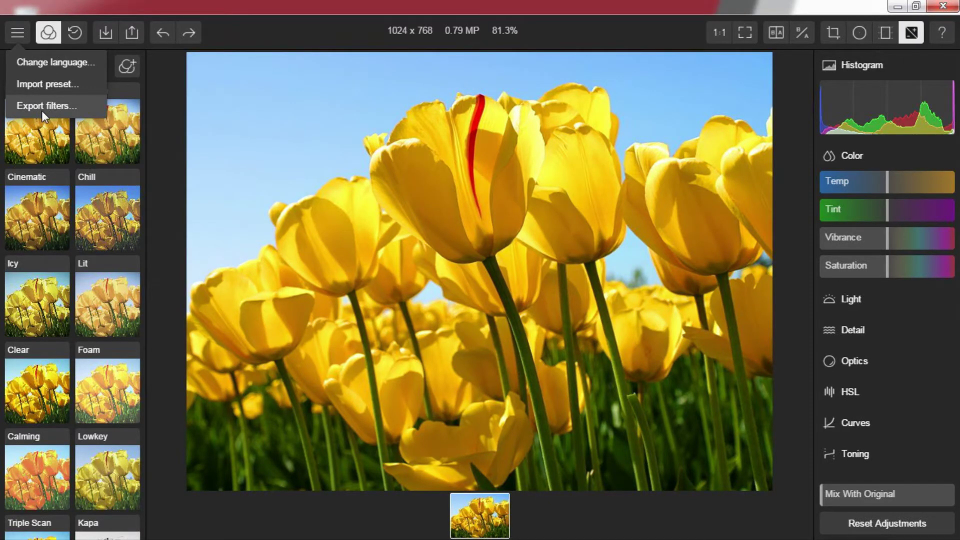
pyautogui.click(50, 34)
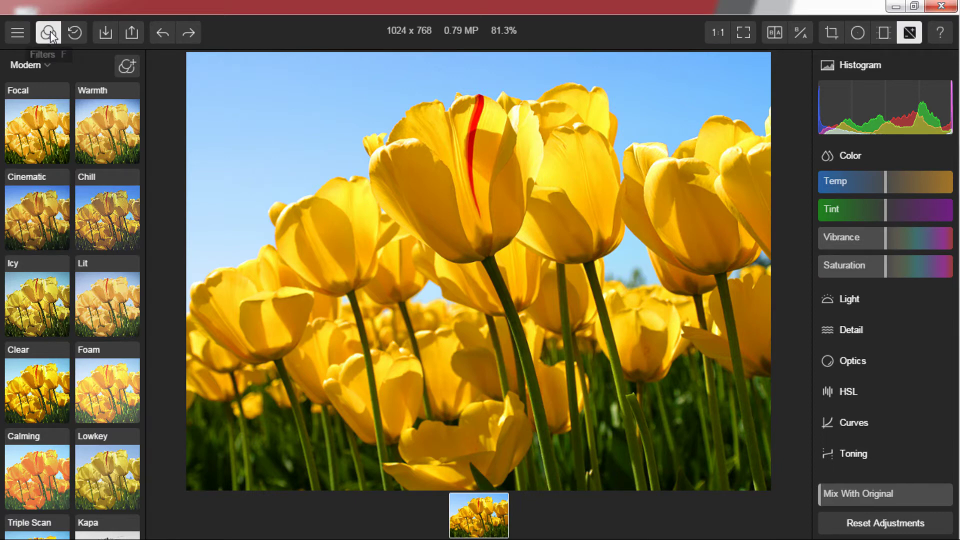
pyautogui.click(50, 33)
pyautogui.click(50, 32)
pyautogui.click(46, 66)
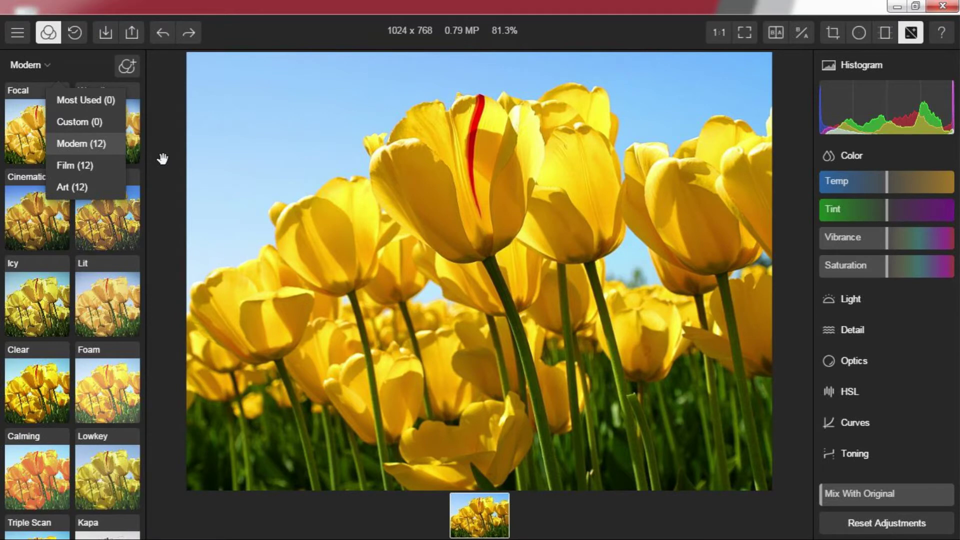
pyautogui.click(159, 153)
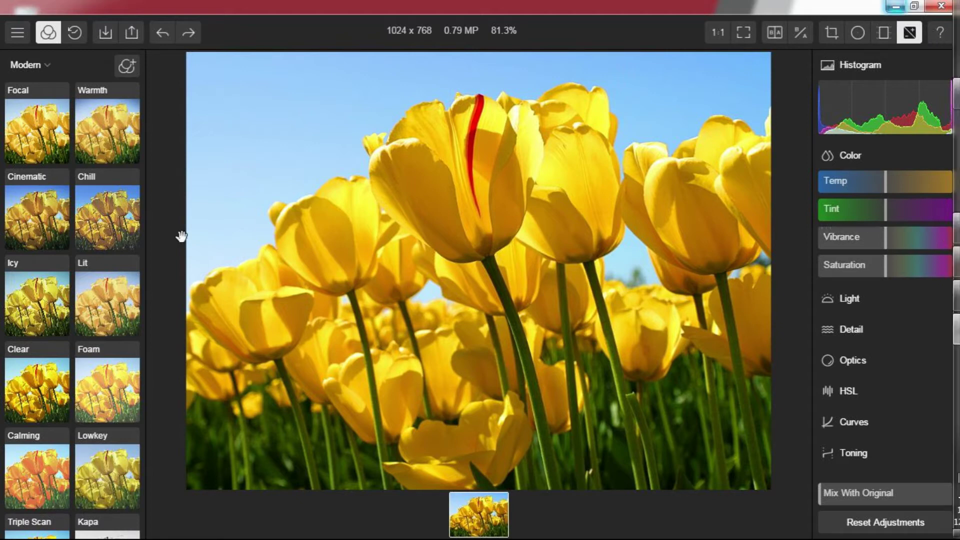
# Step: Try the Focal, Warmth, Cinematic, Chill and Icy presets, settle on Lit, and show the history
pyautogui.click(15, 132)
pyautogui.click(107, 122)
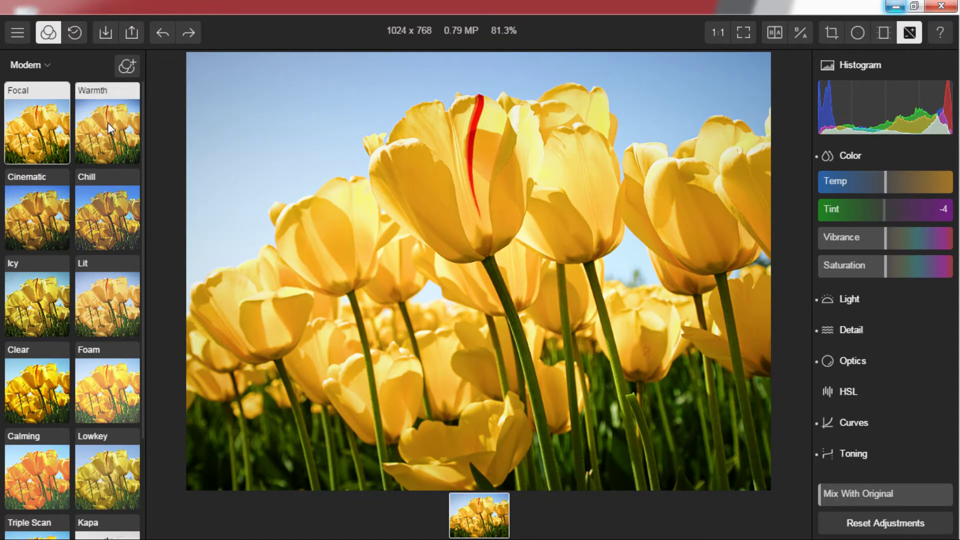
pyautogui.click(55, 212)
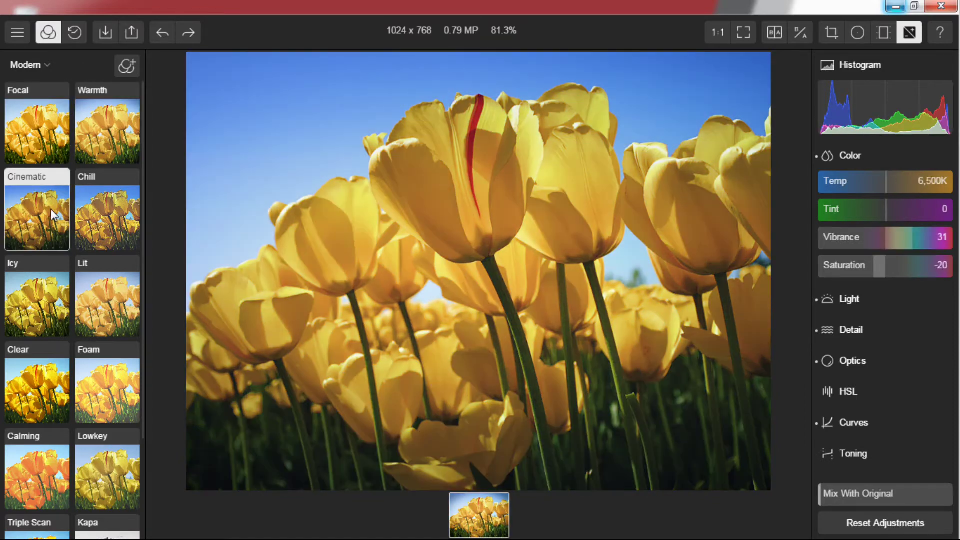
pyautogui.click(92, 216)
pyautogui.click(53, 294)
pyautogui.click(94, 293)
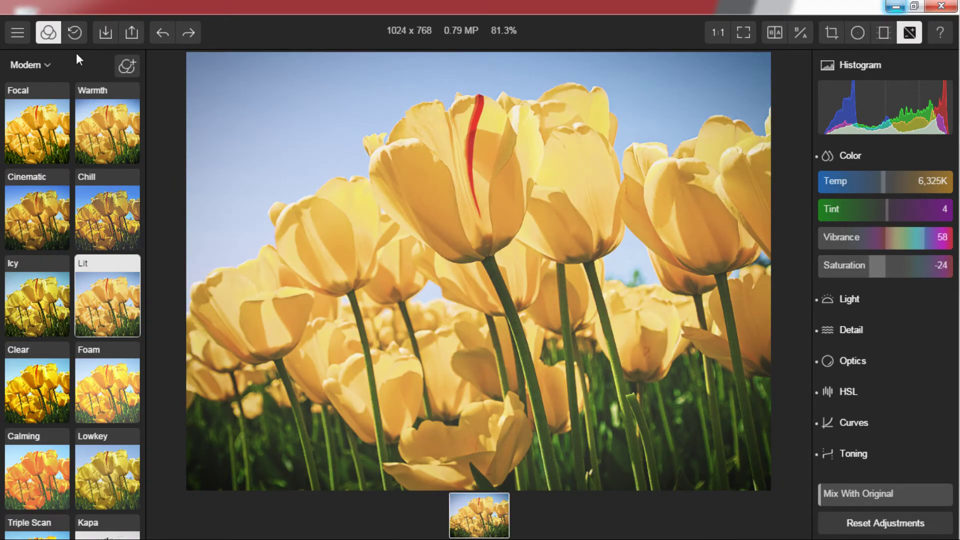
pyautogui.click(74, 34)
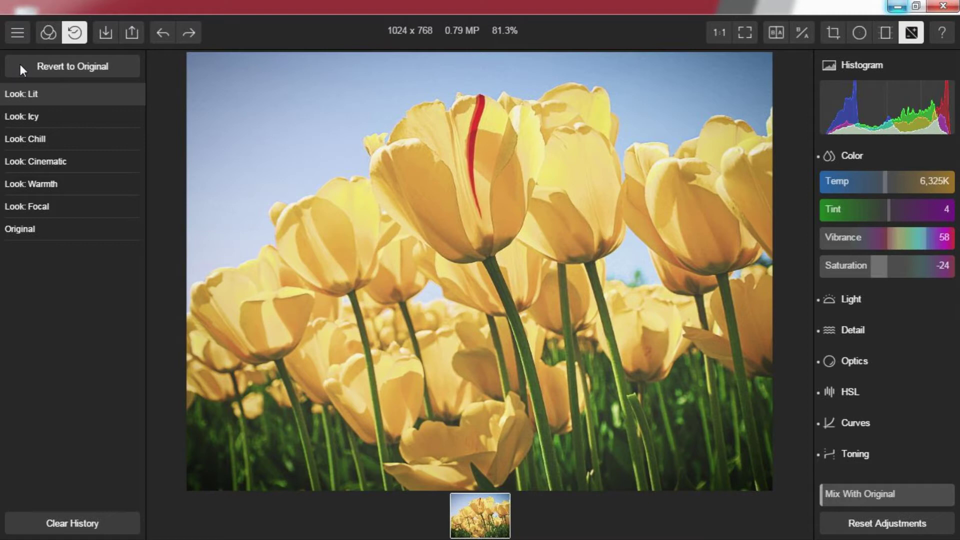
# Step: Revert to the original, glance at the Export menu, then undo and redo the revert
pyautogui.click(20, 65)
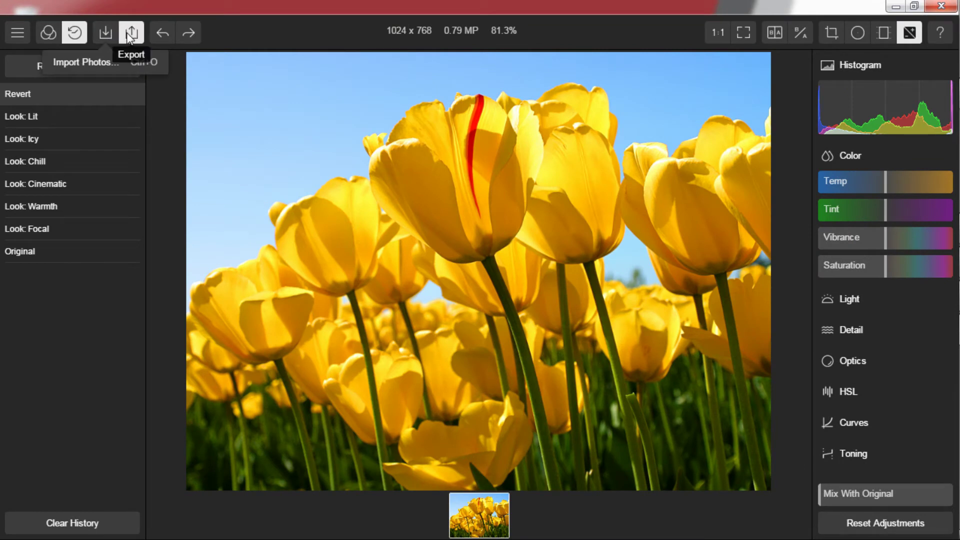
pyautogui.click(127, 32)
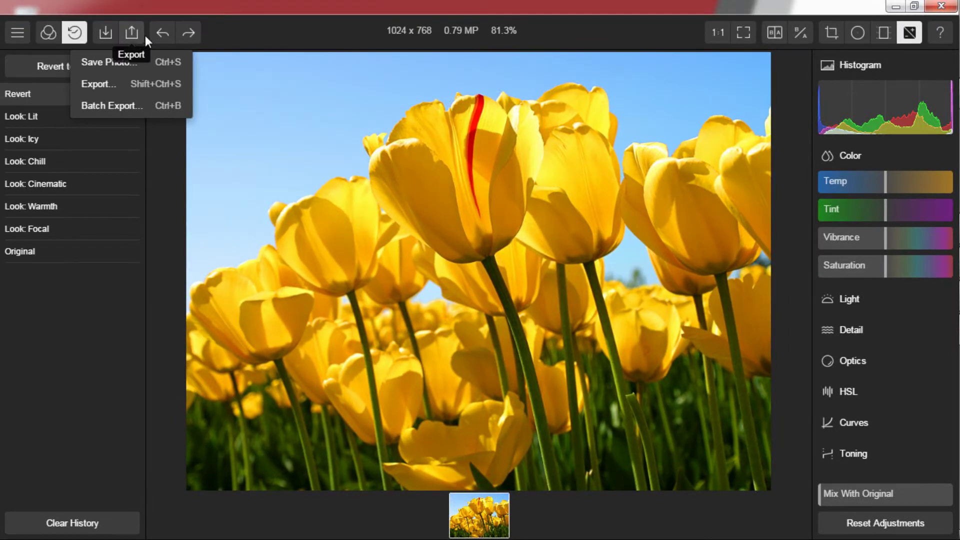
pyautogui.click(162, 34)
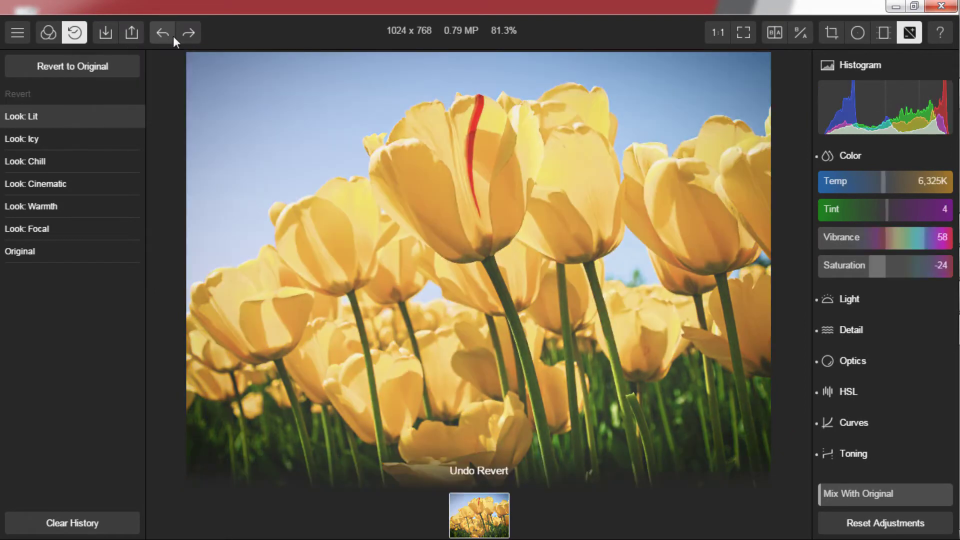
pyautogui.click(184, 37)
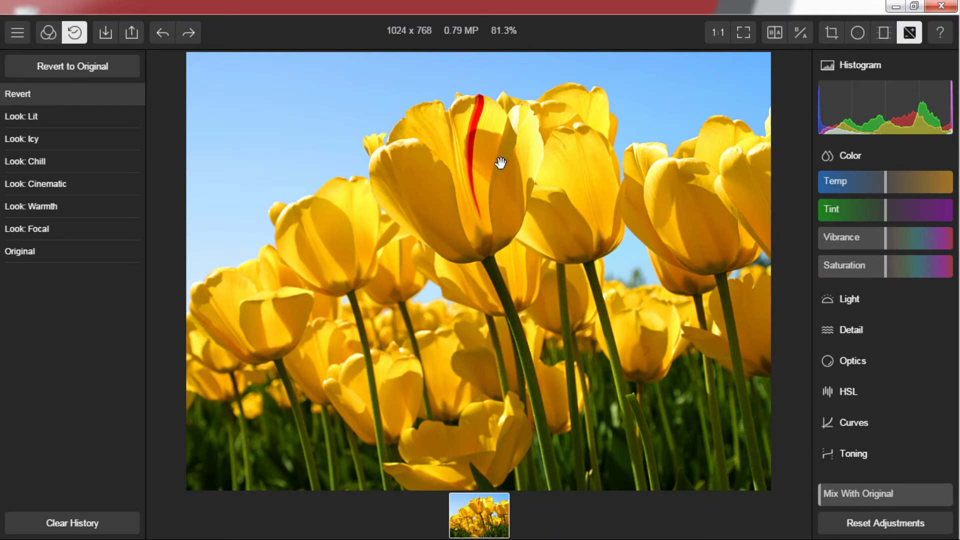
pyautogui.click(487, 199)
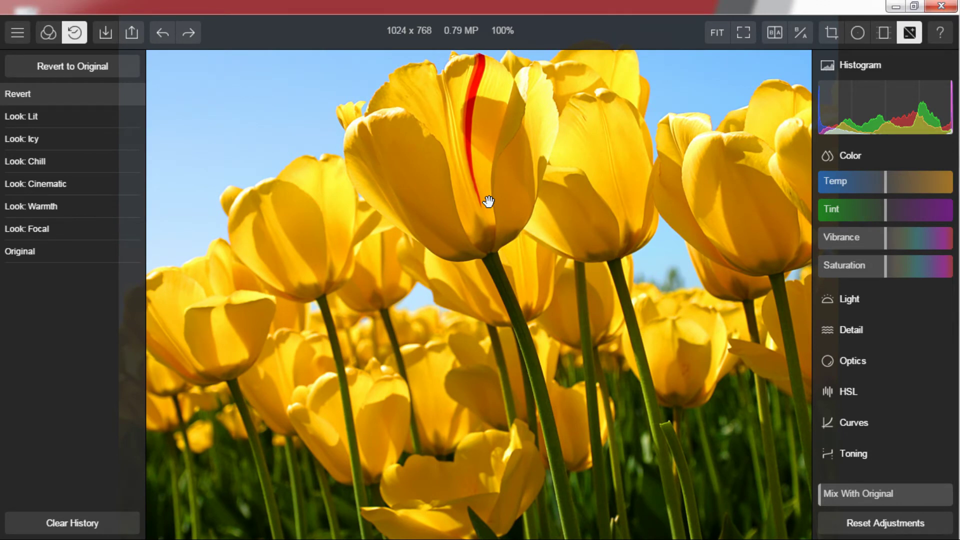
pyautogui.click(488, 201)
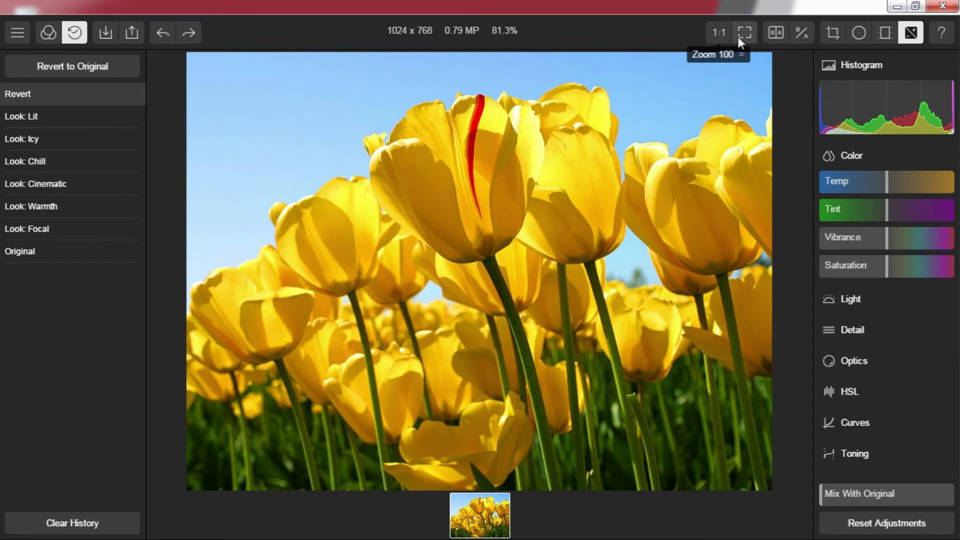
pyautogui.click(720, 33)
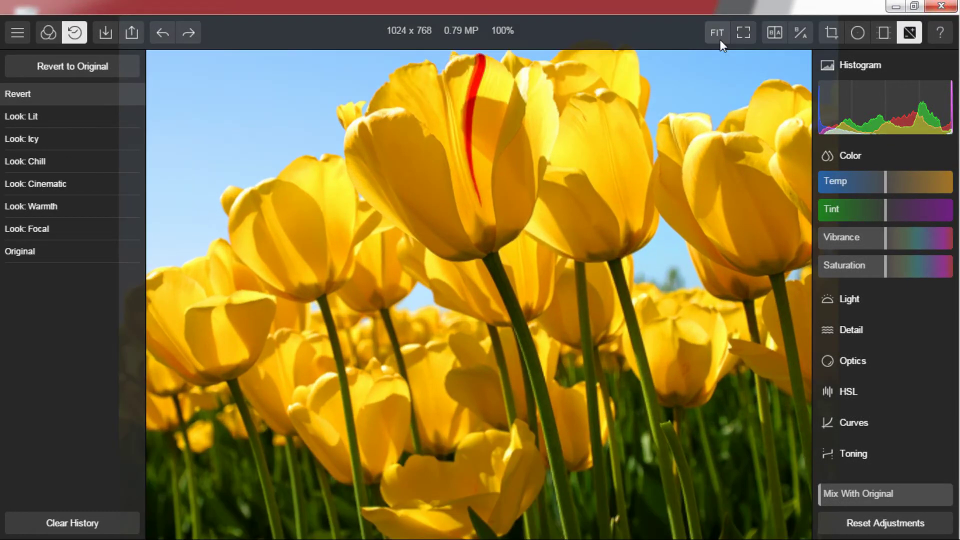
pyautogui.click(718, 33)
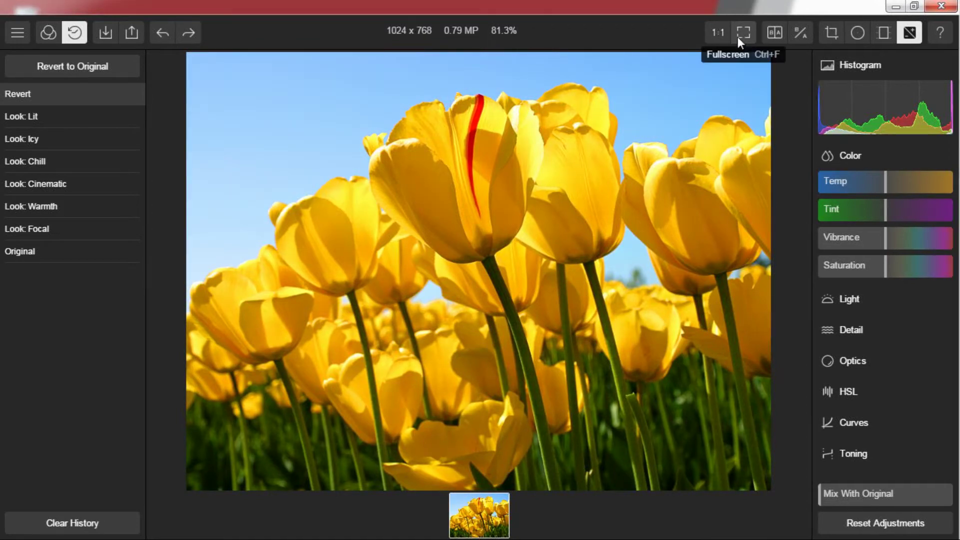
# Step: Go full screen, compare before and after side by side and in split view, then exit full screen
pyautogui.click(740, 35)
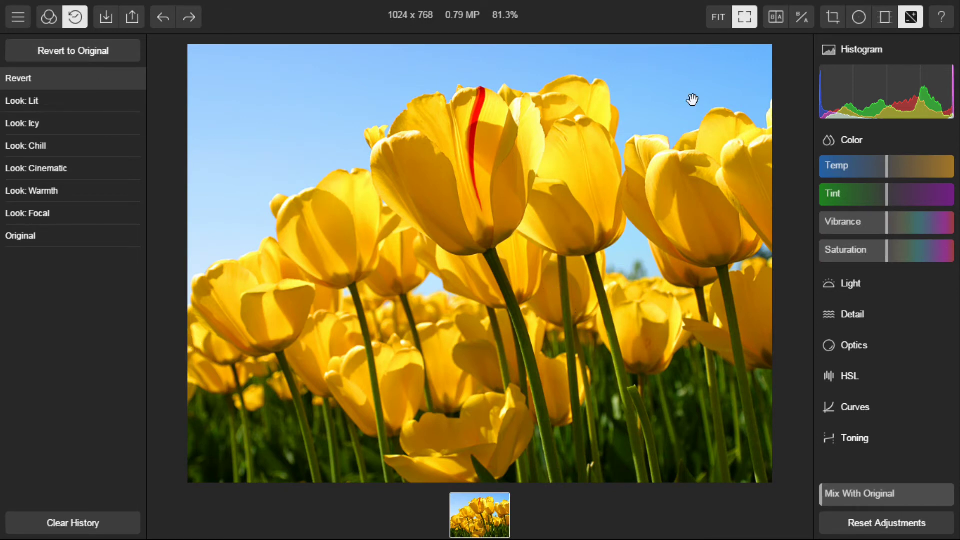
pyautogui.click(784, 25)
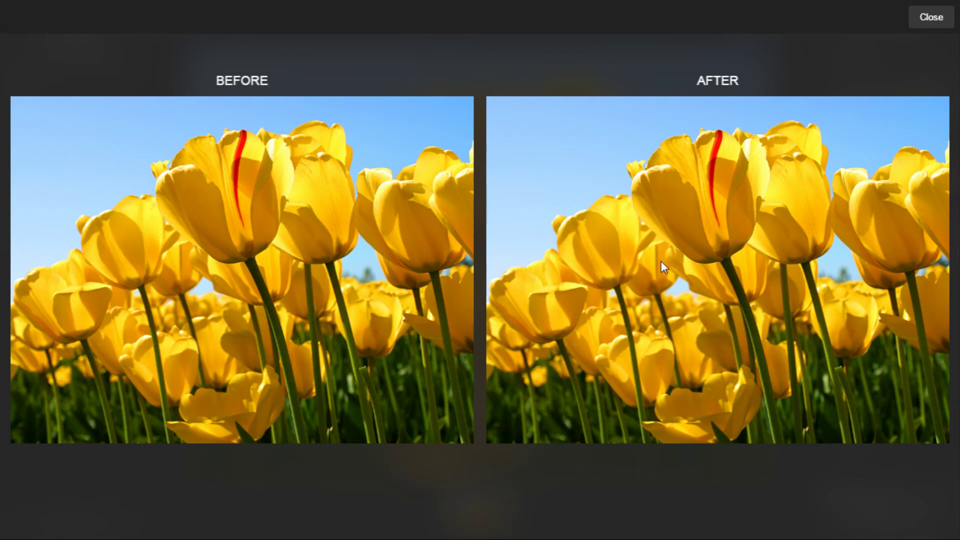
pyautogui.click(923, 25)
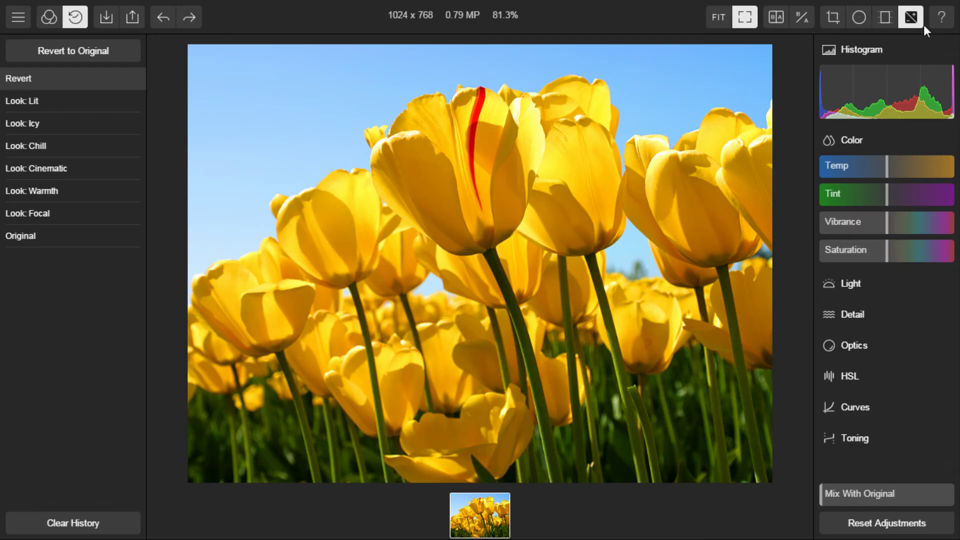
pyautogui.click(805, 25)
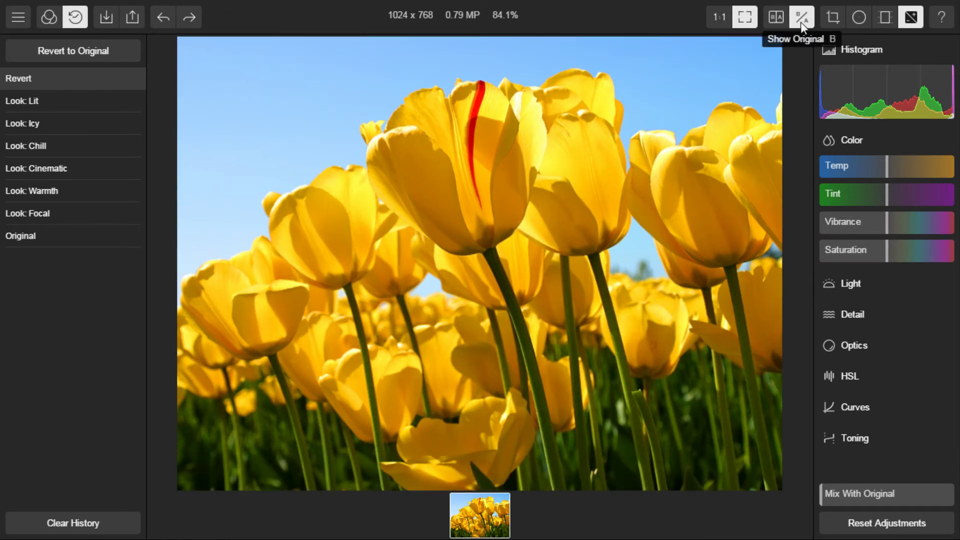
pyautogui.click(743, 23)
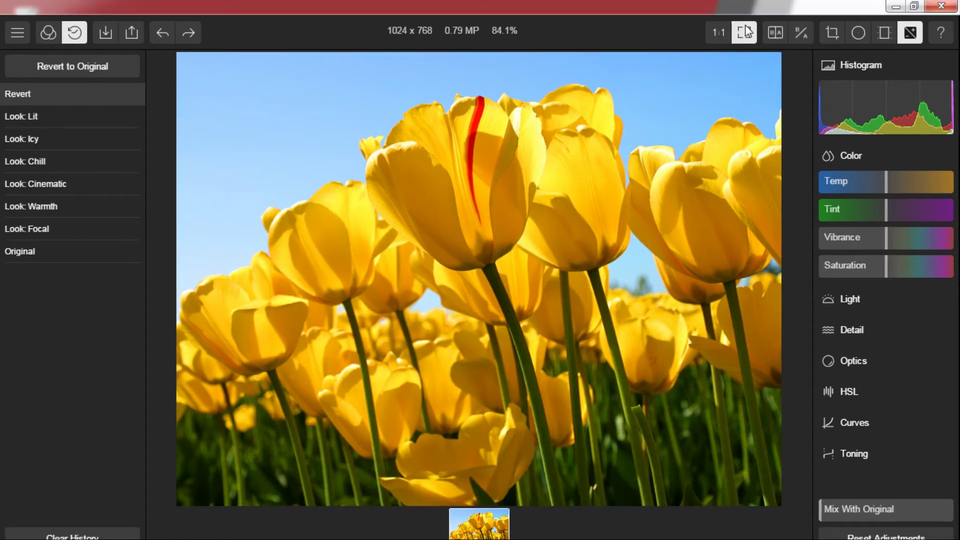
# Step: Position the crop box over a thirds grid, try 16:10, 9:16, 4:5 and 4:3, and apply 2:3
pyautogui.click(823, 41)
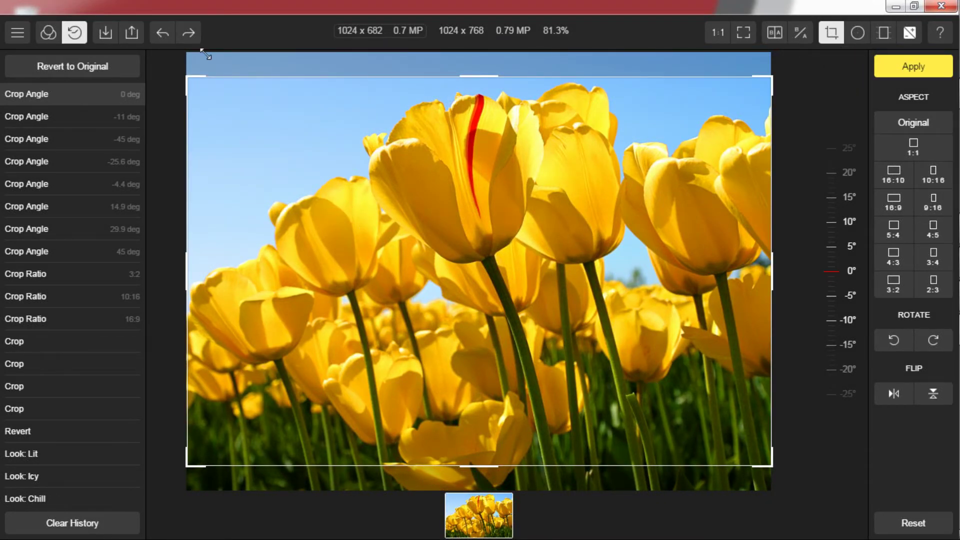
pyautogui.click(189, 77)
pyautogui.moveTo(258, 148); pyautogui.dragTo(266, 60)
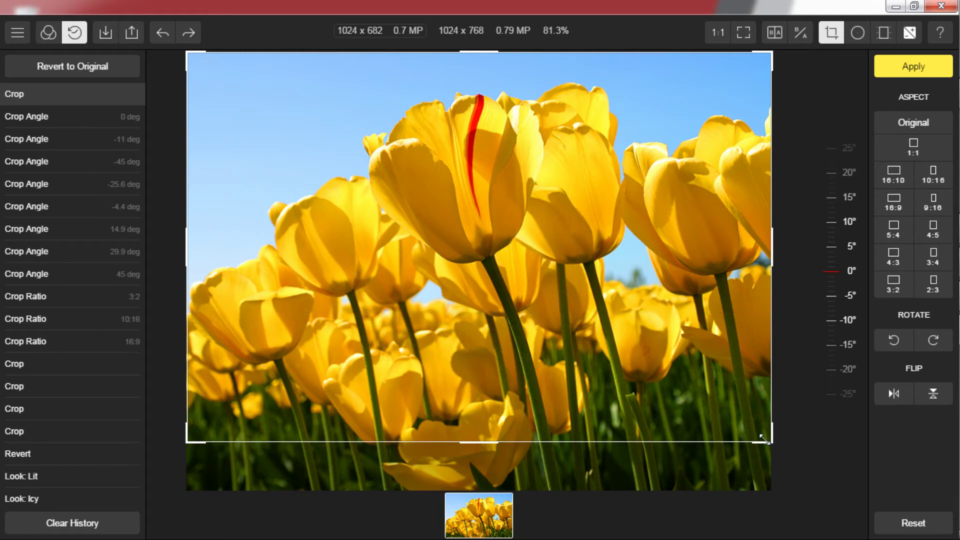
pyautogui.moveTo(753, 437); pyautogui.dragTo(685, 416)
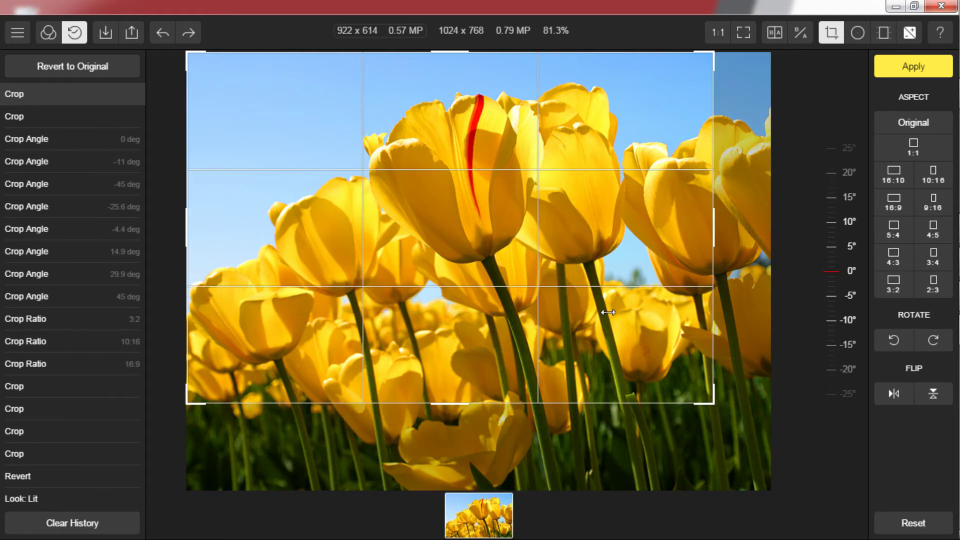
pyautogui.moveTo(518, 245); pyautogui.dragTo(490, 307)
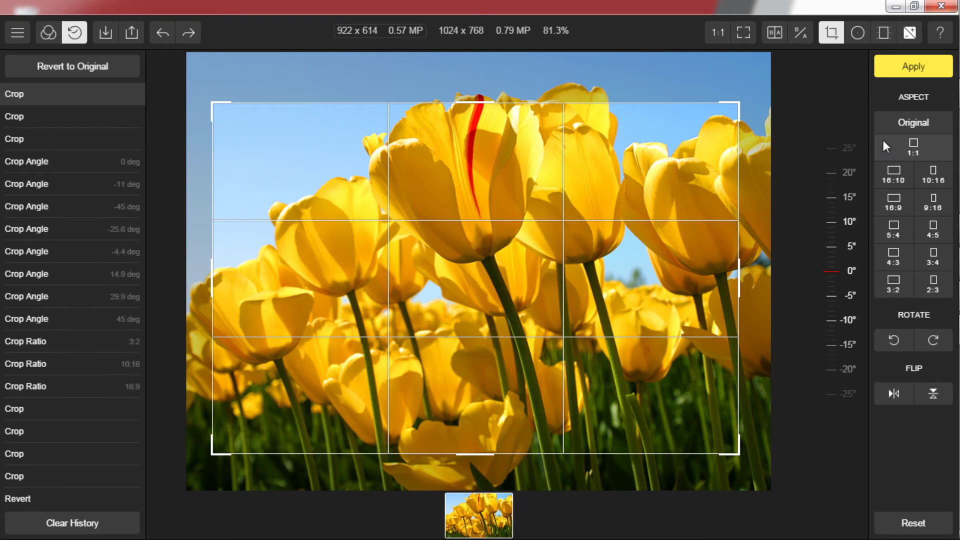
pyautogui.click(890, 170)
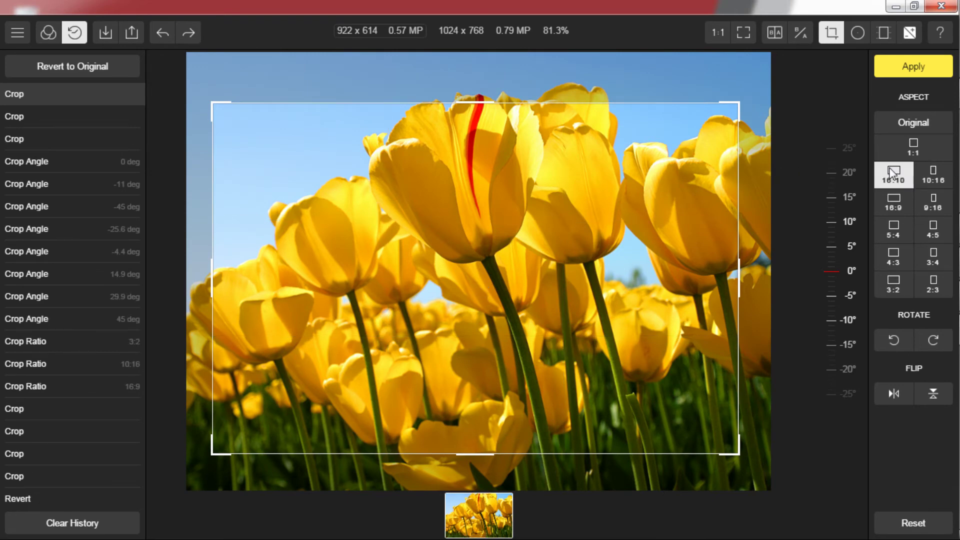
pyautogui.click(922, 209)
pyautogui.click(926, 230)
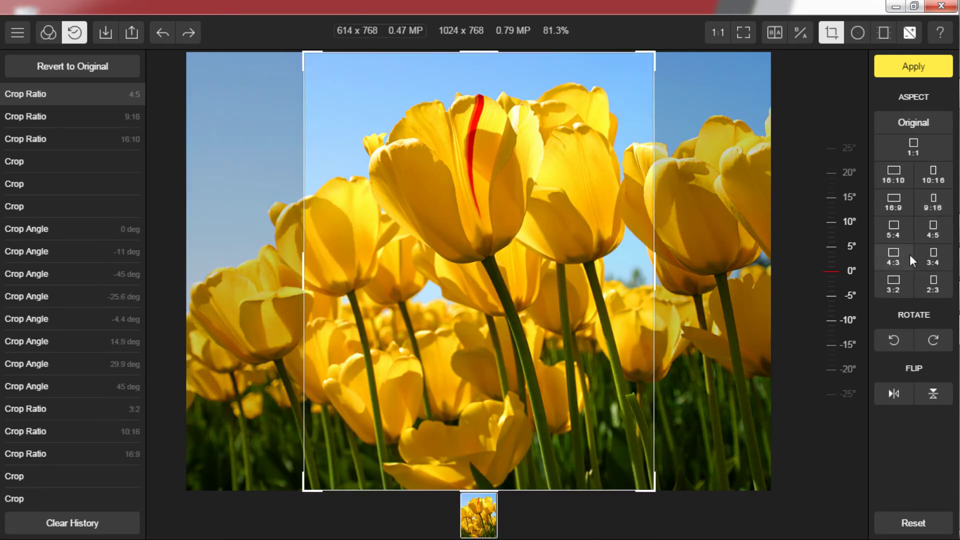
pyautogui.click(910, 255)
pyautogui.click(932, 288)
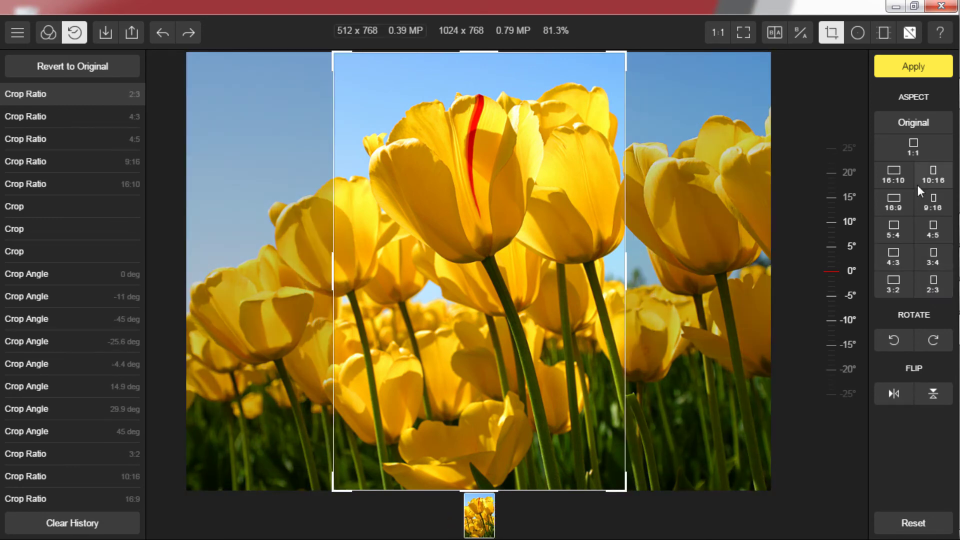
pyautogui.click(914, 71)
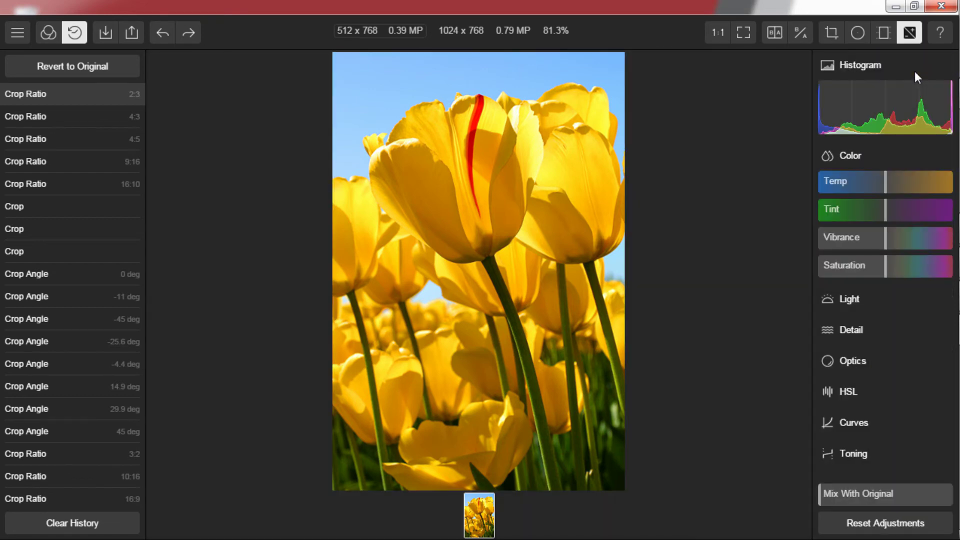
# Step: Test straighten angles from about 40° to -20°, ending back level at 0°
pyautogui.click(832, 33)
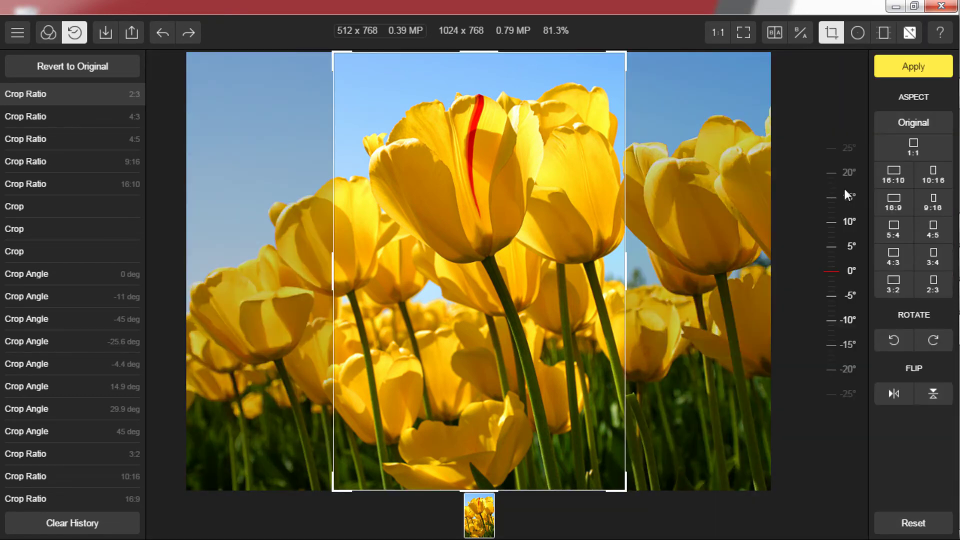
pyautogui.moveTo(844, 188); pyautogui.dragTo(831, 393)
pyautogui.moveTo(852, 275); pyautogui.dragTo(848, 187)
pyautogui.moveTo(852, 280); pyautogui.dragTo(853, 197)
pyautogui.moveTo(848, 318); pyautogui.dragTo(848, 228)
pyautogui.moveTo(847, 293)
pyautogui.mouseDown()
pyautogui.moveTo(846, 199)
pyautogui.moveTo(844, 320)
pyautogui.moveTo(844, 308)
pyautogui.mouseUp()
pyautogui.moveTo(850, 223); pyautogui.dragTo(849, 307)
pyautogui.moveTo(845, 274)
pyautogui.mouseDown()
pyautogui.moveTo(852, 317)
pyautogui.moveTo(848, 296)
pyautogui.mouseUp()
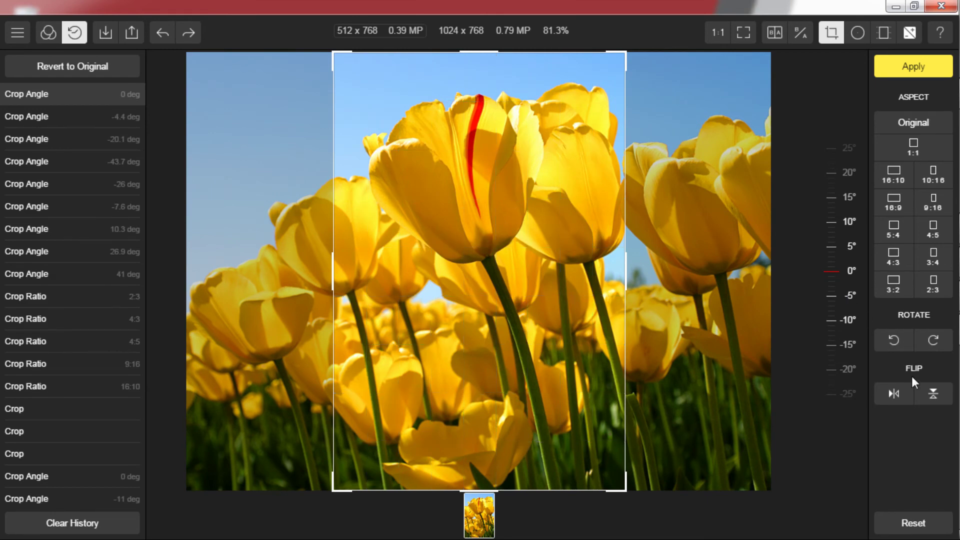
# Step: Rotate the photo a full turn, flip it horizontally and vertically and back, then reset the crop
pyautogui.click(898, 344)
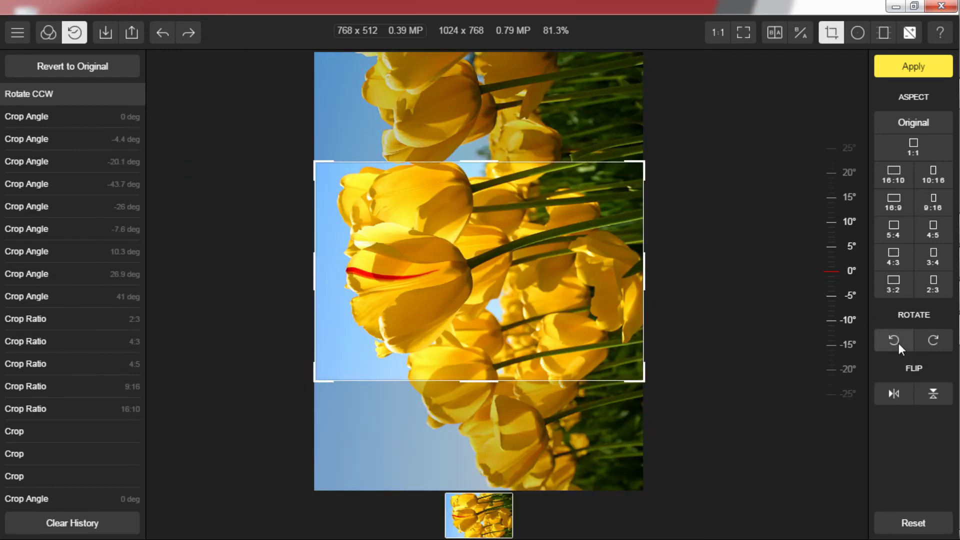
pyautogui.click(898, 343)
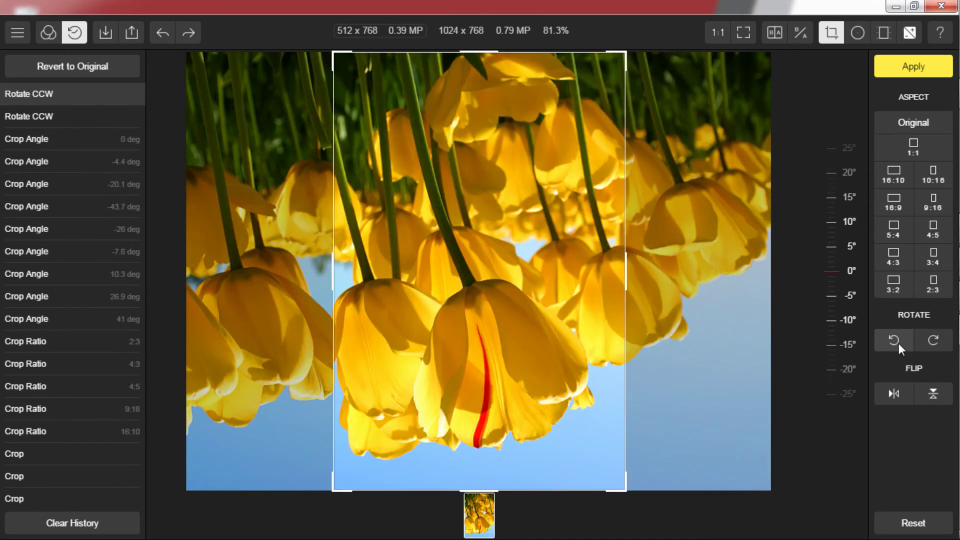
pyautogui.click(899, 343)
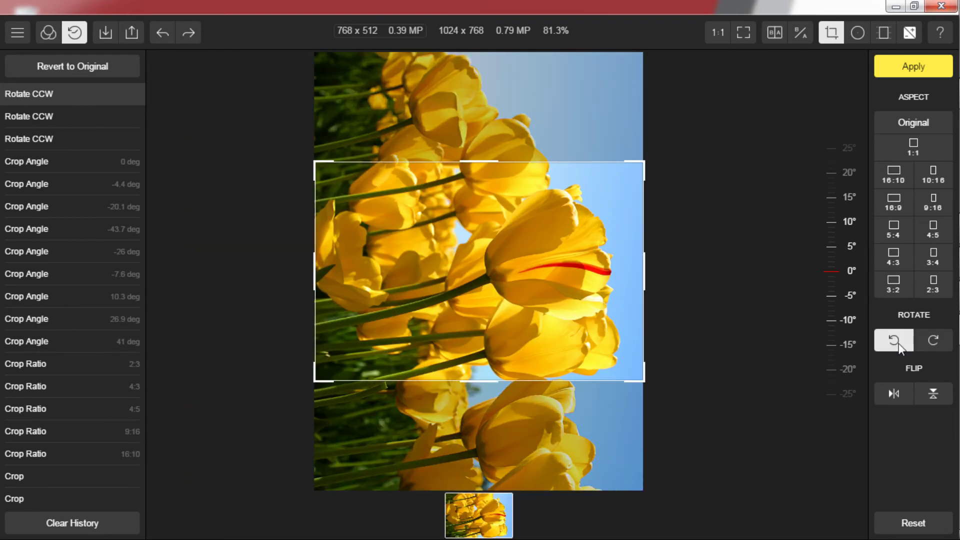
pyautogui.click(899, 343)
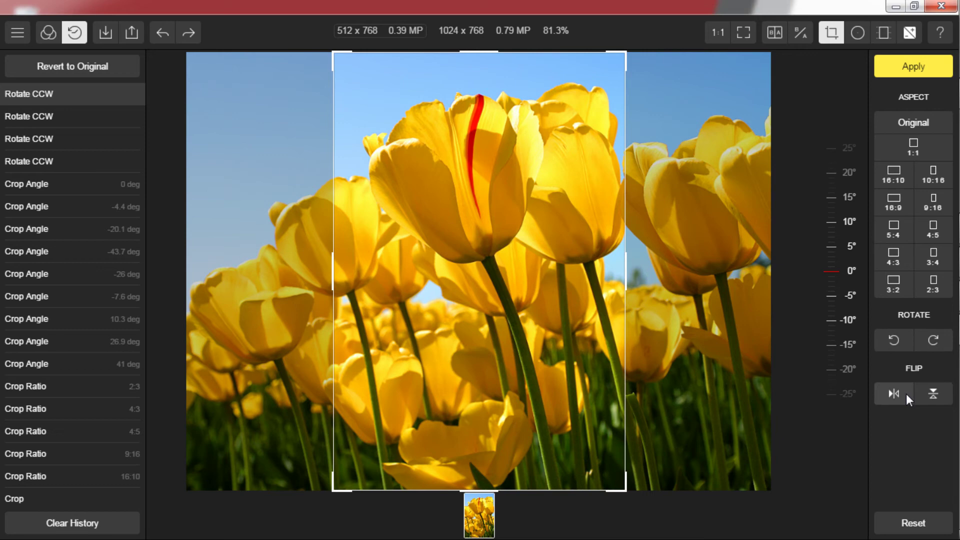
pyautogui.click(907, 394)
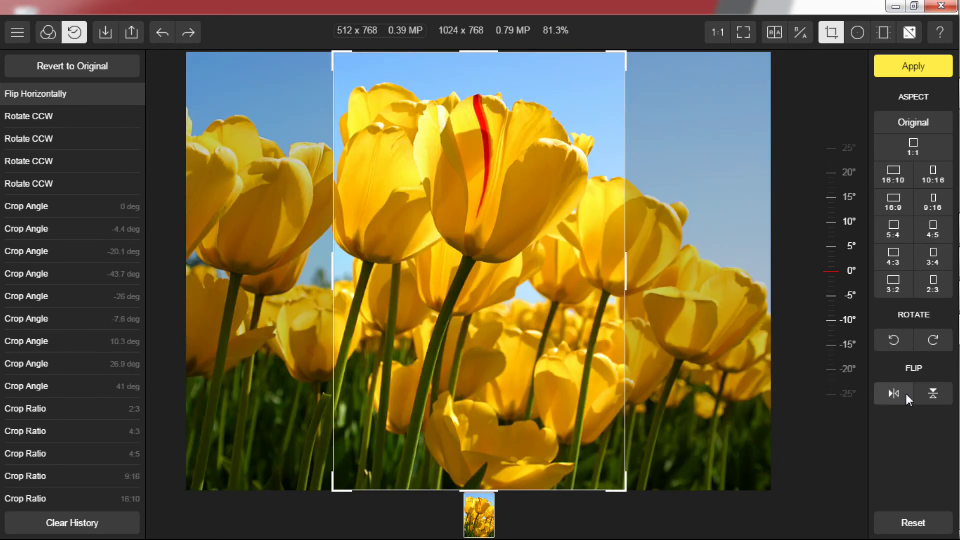
pyautogui.click(906, 394)
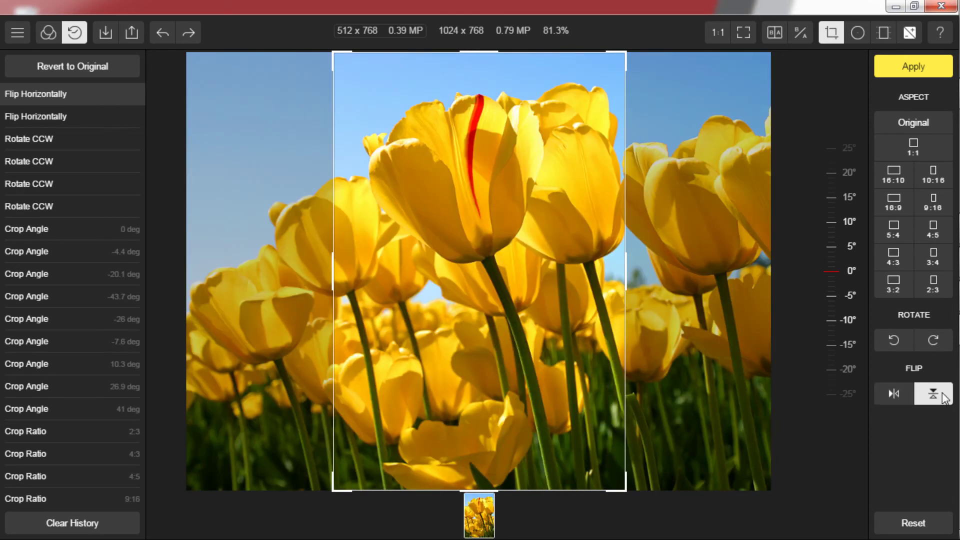
pyautogui.click(943, 398)
pyautogui.click(944, 398)
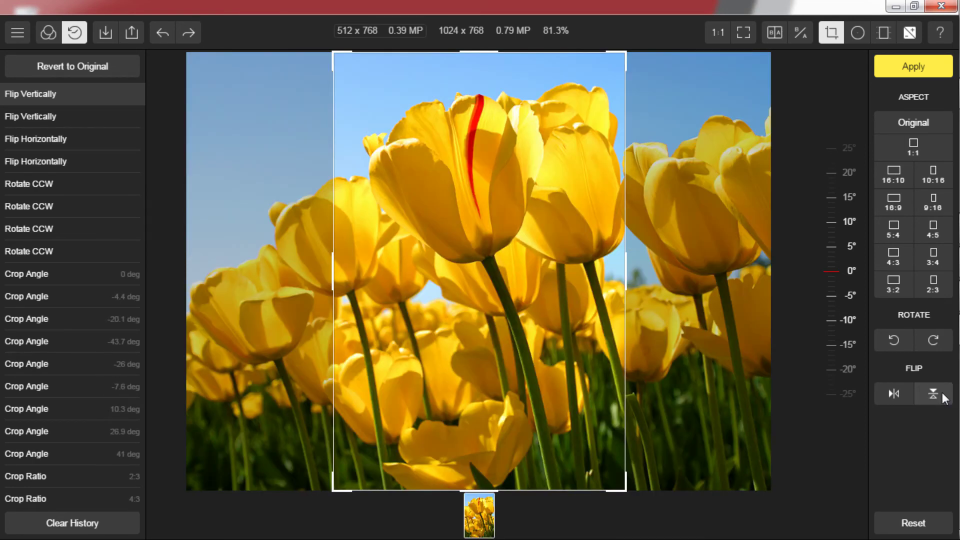
pyautogui.doubleClick(877, 298)
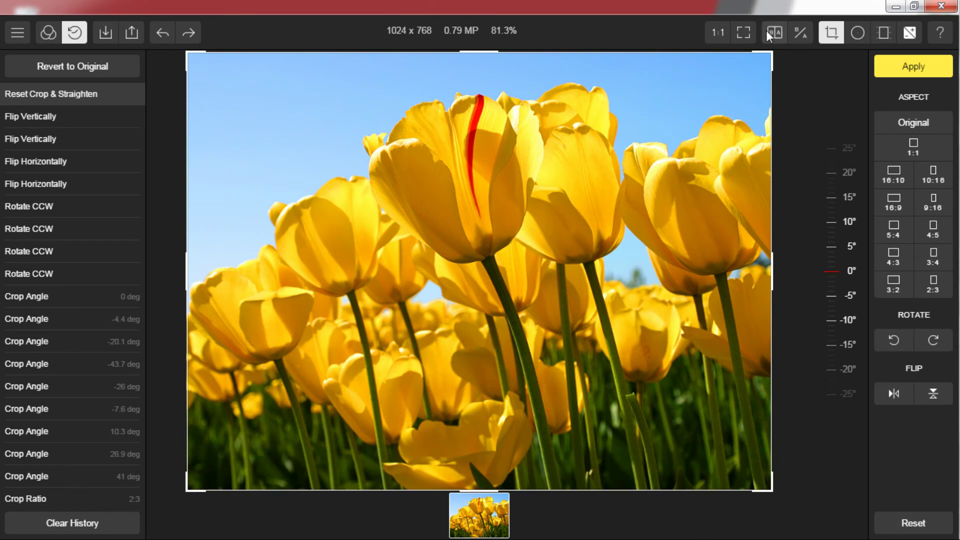
pyautogui.click(833, 25)
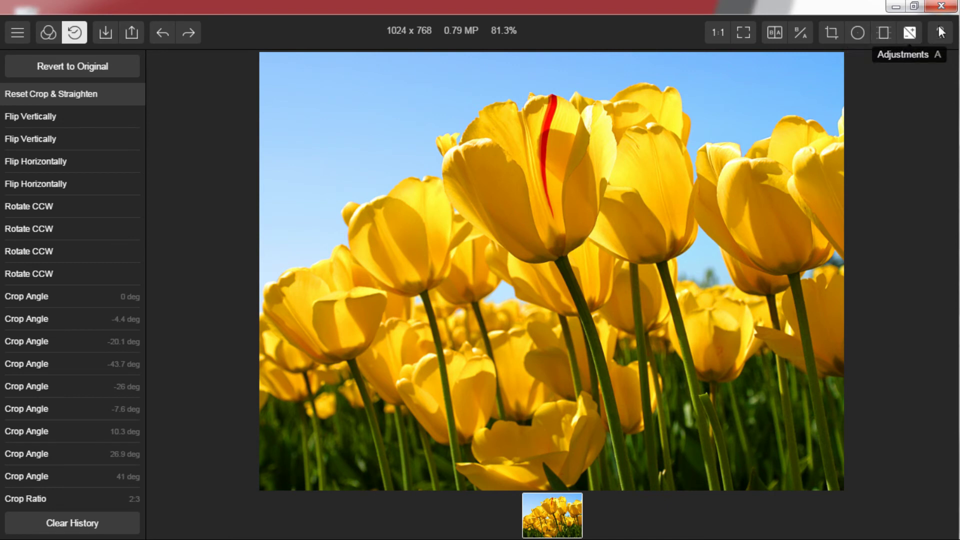
# Step: Show the adjustments panel and collapse its Histogram section
pyautogui.click(909, 33)
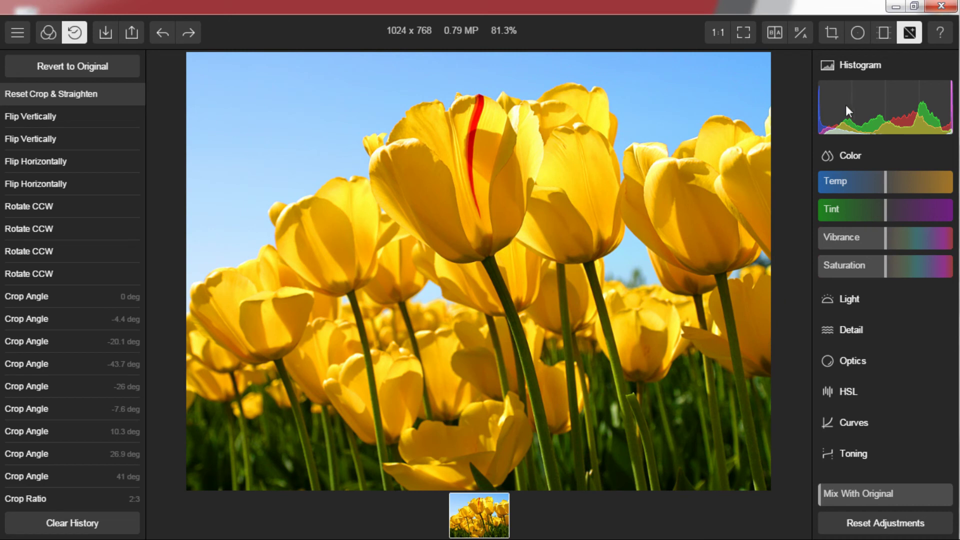
pyautogui.click(842, 67)
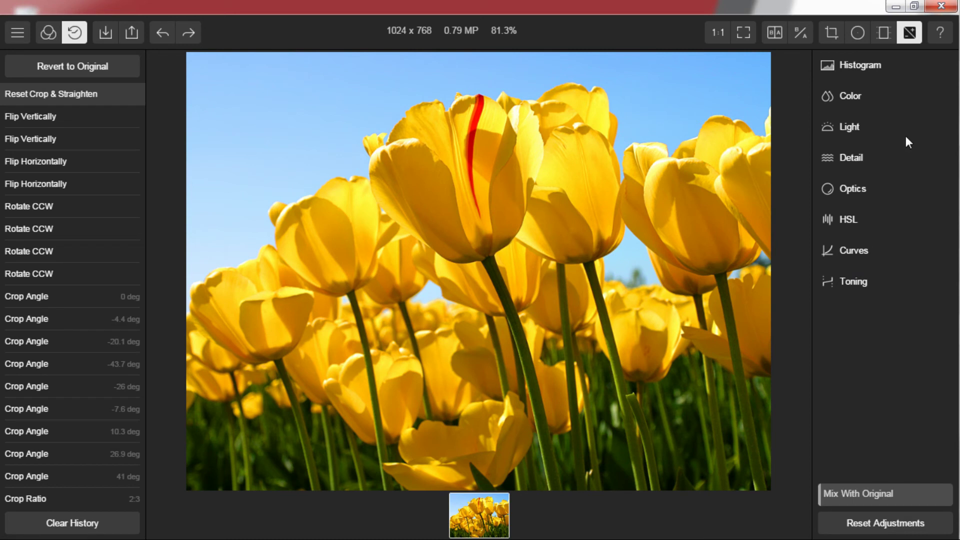
# Step: Open the adjustments guide from Help, step through all 21 pages to HSL Red Luminance, and close it
pyautogui.click(940, 33)
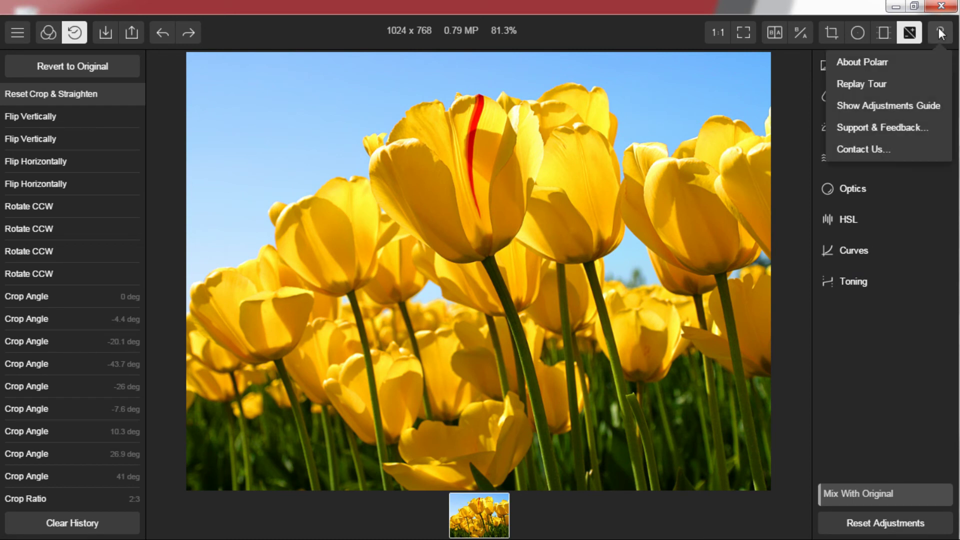
pyautogui.click(893, 111)
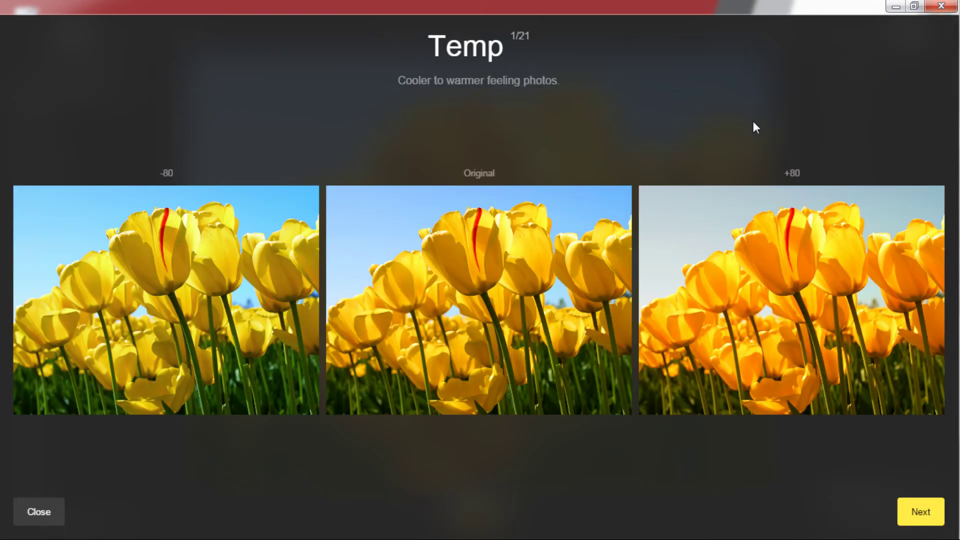
pyautogui.click(911, 506)
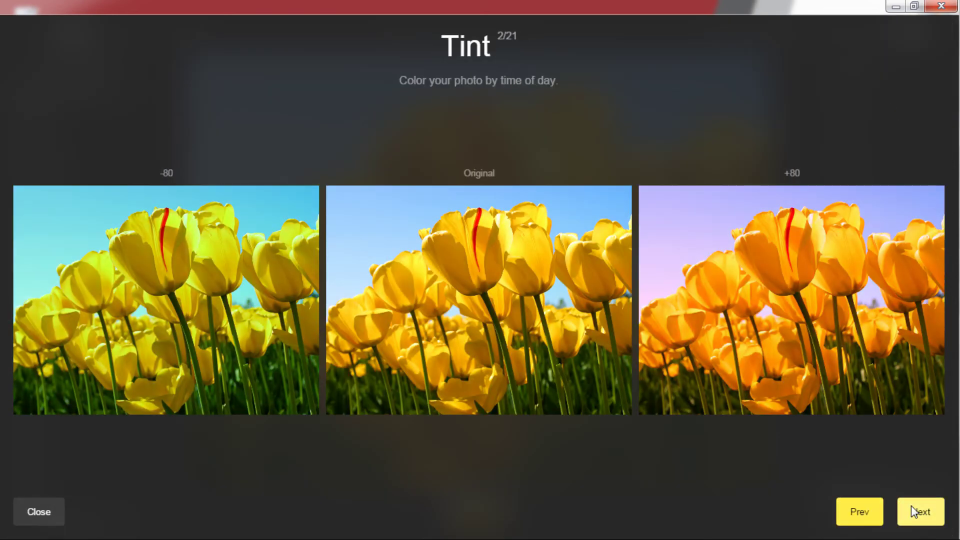
pyautogui.click(911, 507)
pyautogui.click(911, 507)
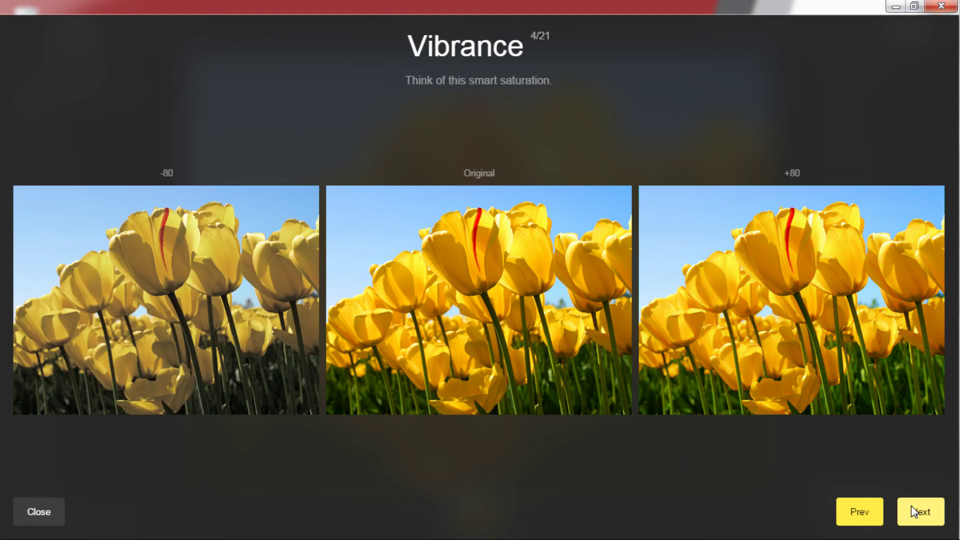
pyautogui.click(911, 506)
pyautogui.click(912, 505)
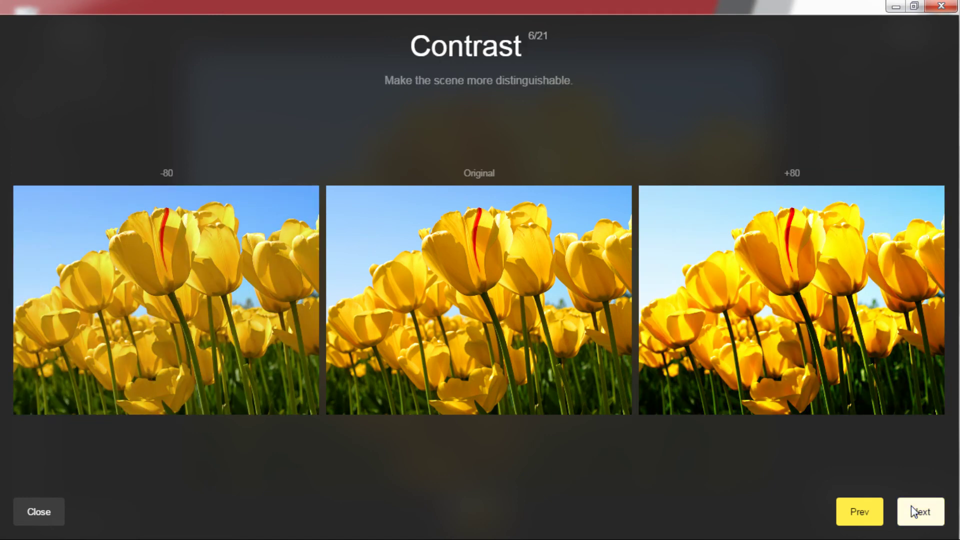
pyautogui.click(912, 506)
pyautogui.click(911, 506)
pyautogui.click(911, 506)
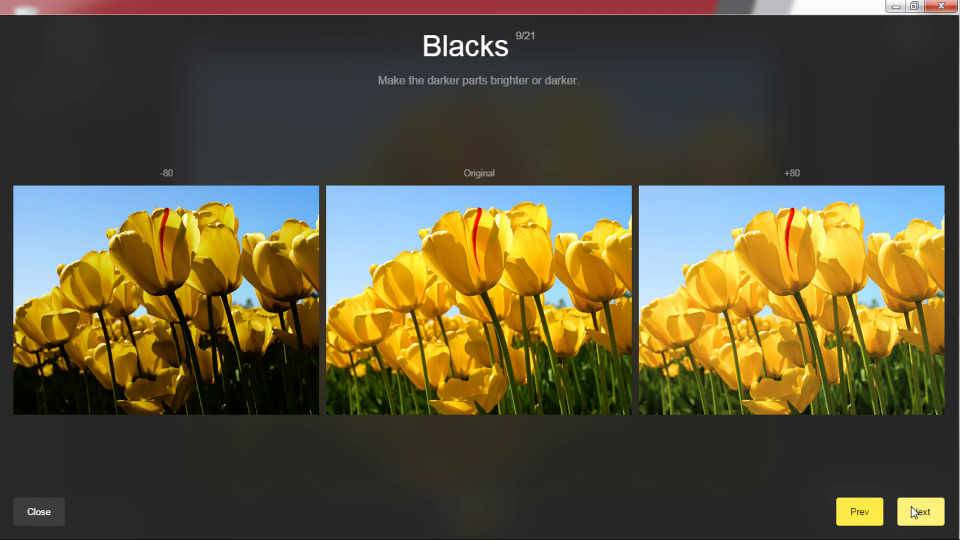
pyautogui.click(911, 507)
pyautogui.click(911, 506)
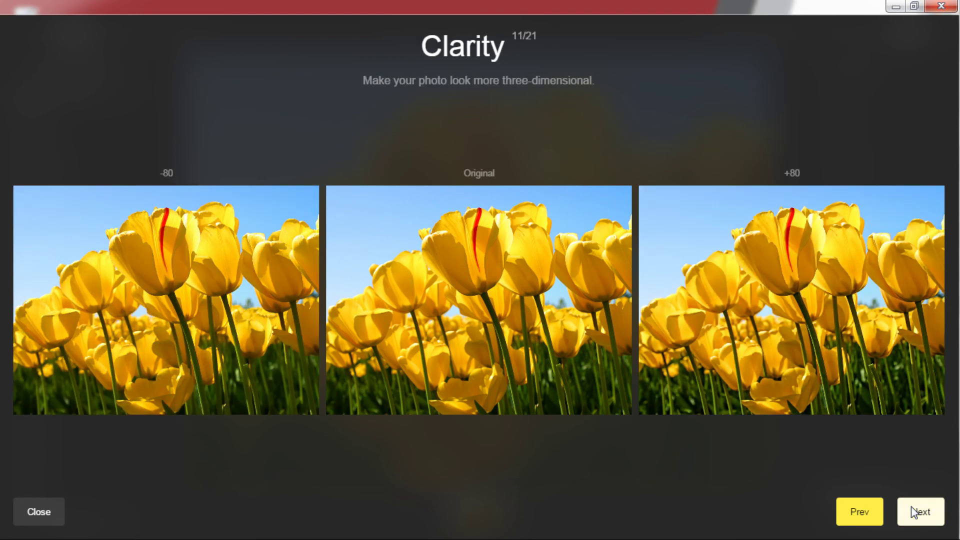
pyautogui.click(911, 506)
pyautogui.click(912, 506)
pyautogui.click(912, 507)
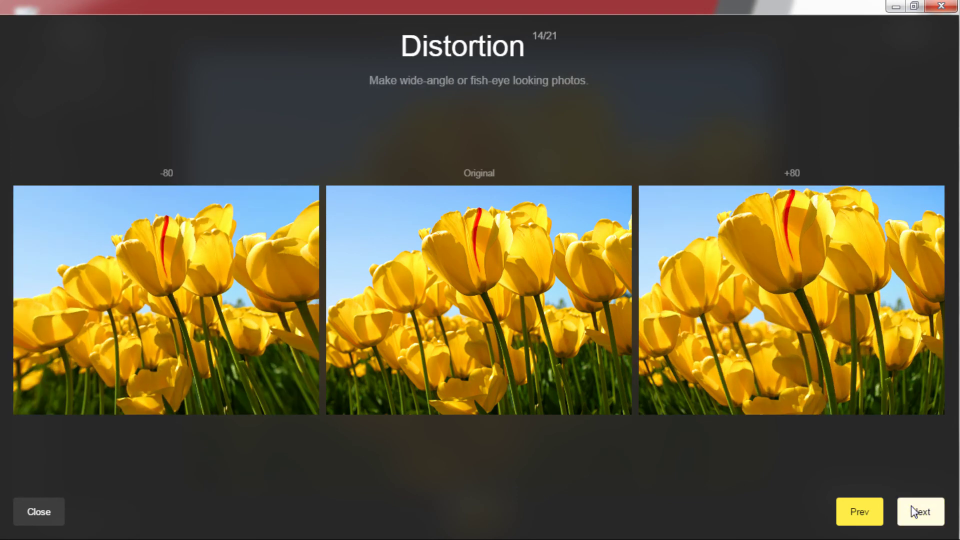
pyautogui.click(911, 506)
pyautogui.click(911, 506)
pyautogui.click(911, 506)
pyautogui.click(911, 506)
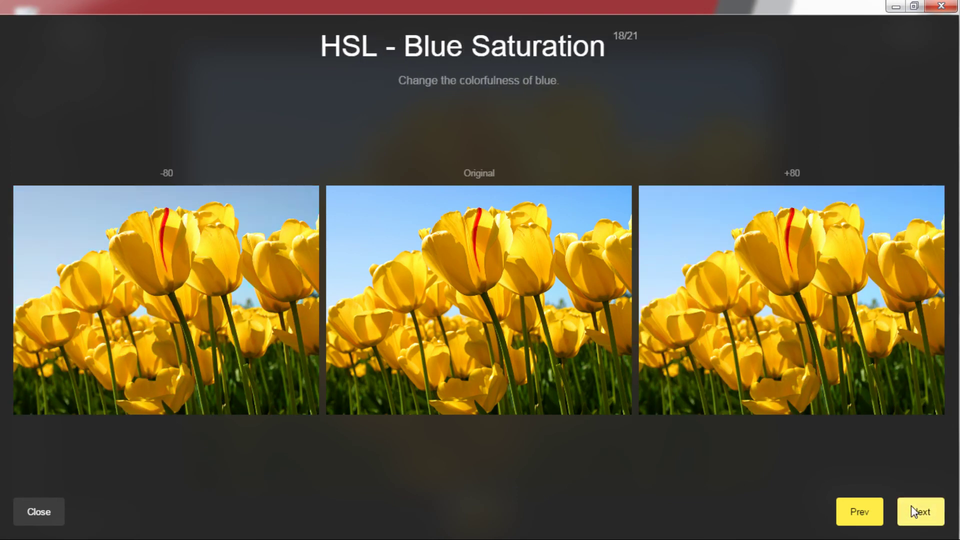
pyautogui.click(911, 506)
pyautogui.click(912, 506)
pyautogui.click(912, 506)
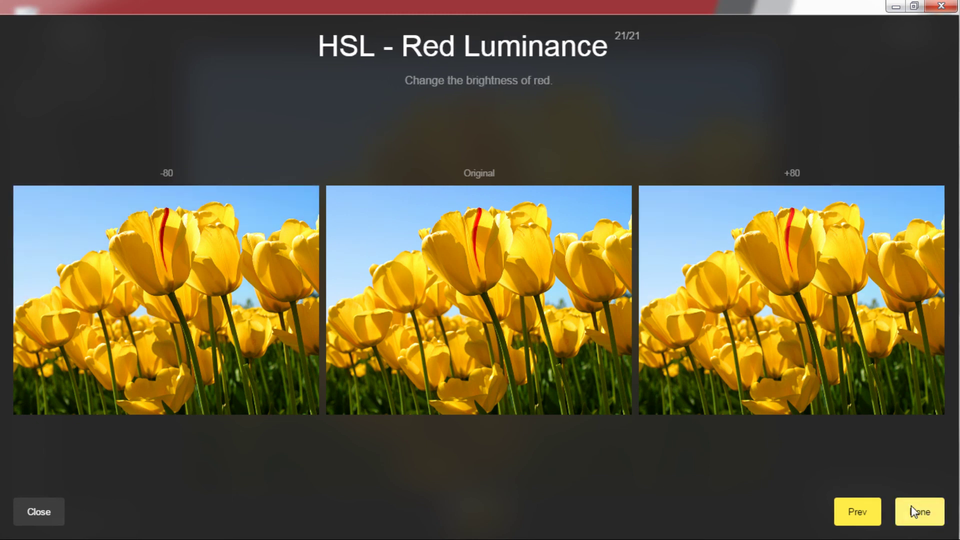
pyautogui.click(48, 523)
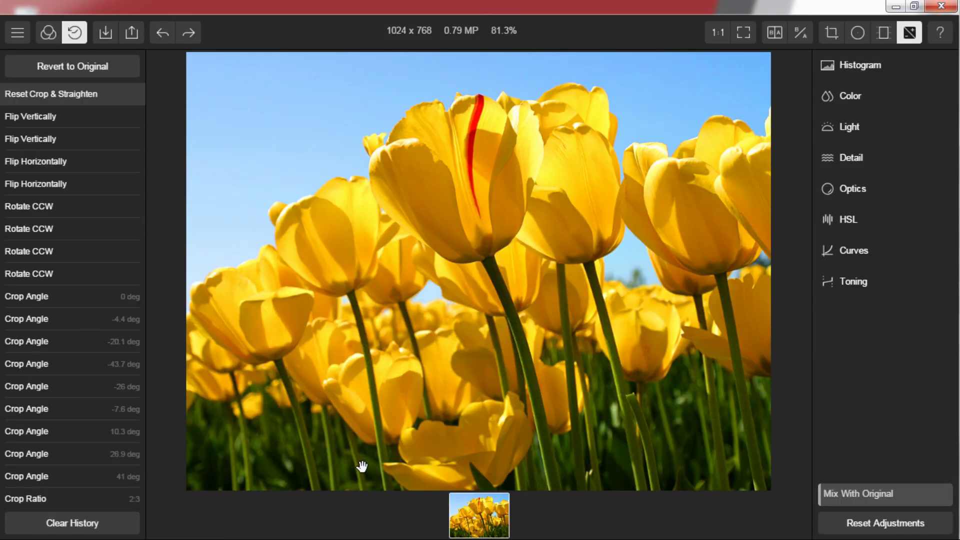
# Step: Add a radial mask with Saturation 48, Tint 57 and Temp 53
pyautogui.click(859, 35)
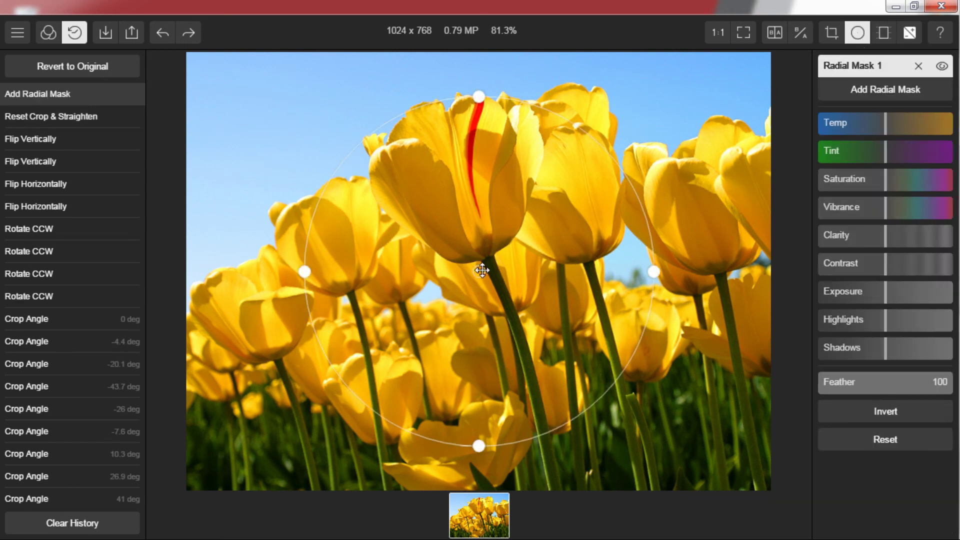
pyautogui.moveTo(484, 260)
pyautogui.mouseDown()
pyautogui.moveTo(493, 284)
pyautogui.moveTo(483, 267)
pyautogui.mouseUp()
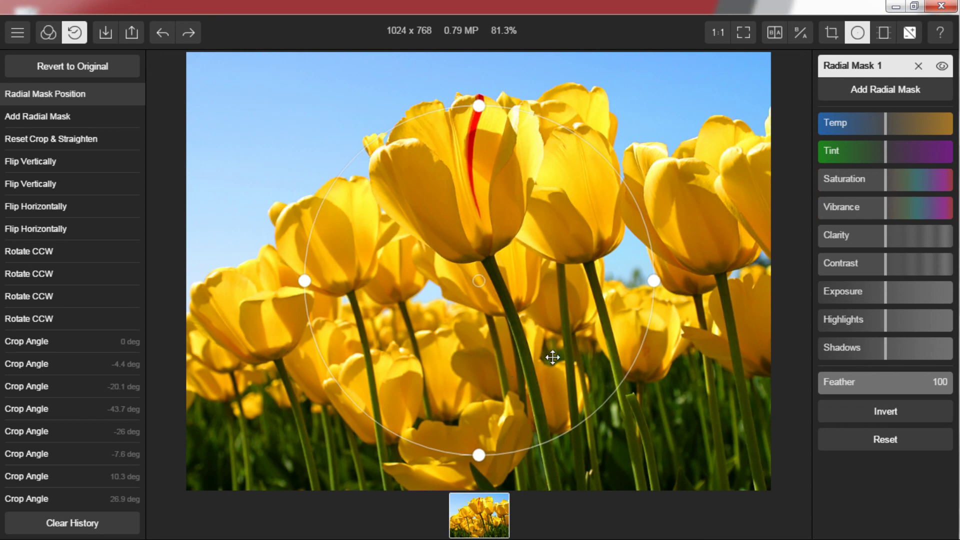
pyautogui.click(918, 177)
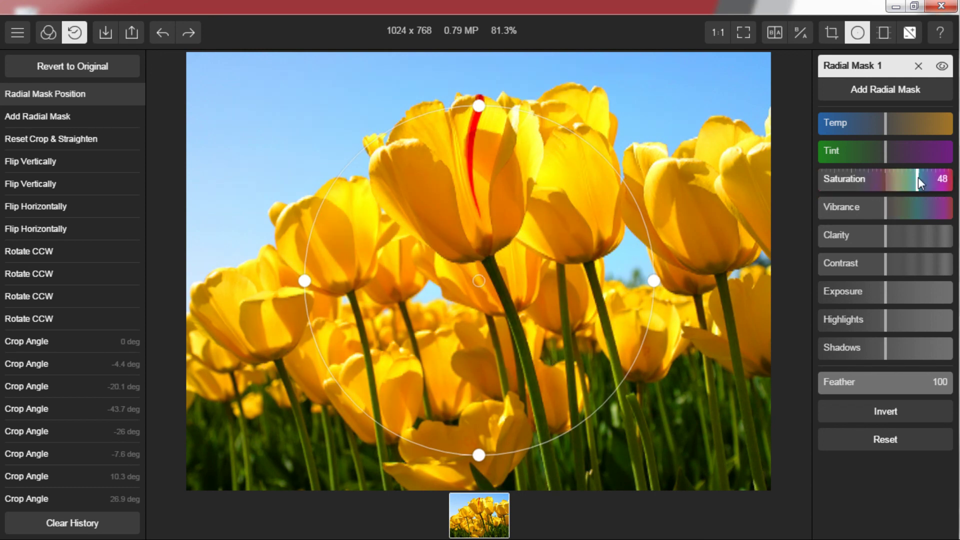
pyautogui.click(925, 148)
pyautogui.click(922, 122)
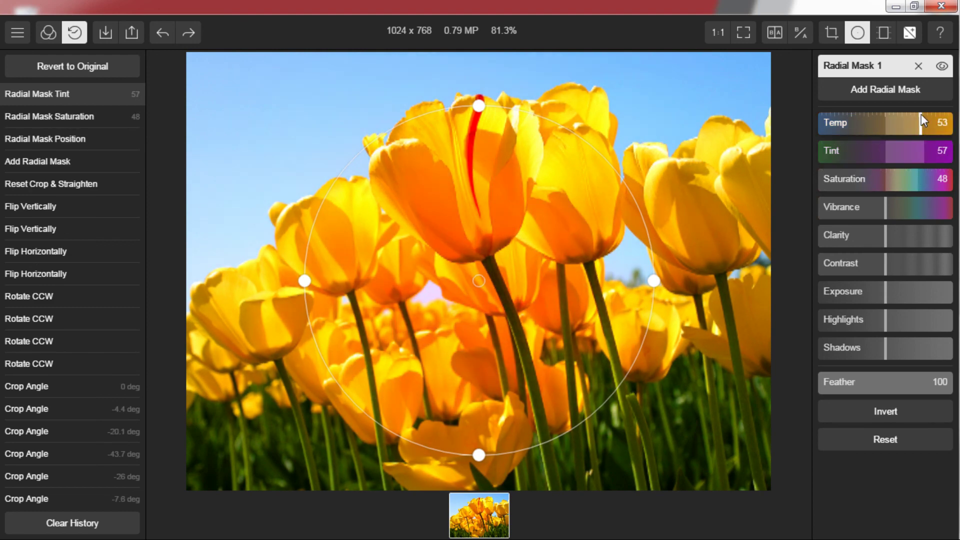
# Step: Add a gradient mask lowered toward the stems with Saturation 43, Tint 53 and Temp 68
pyautogui.click(884, 33)
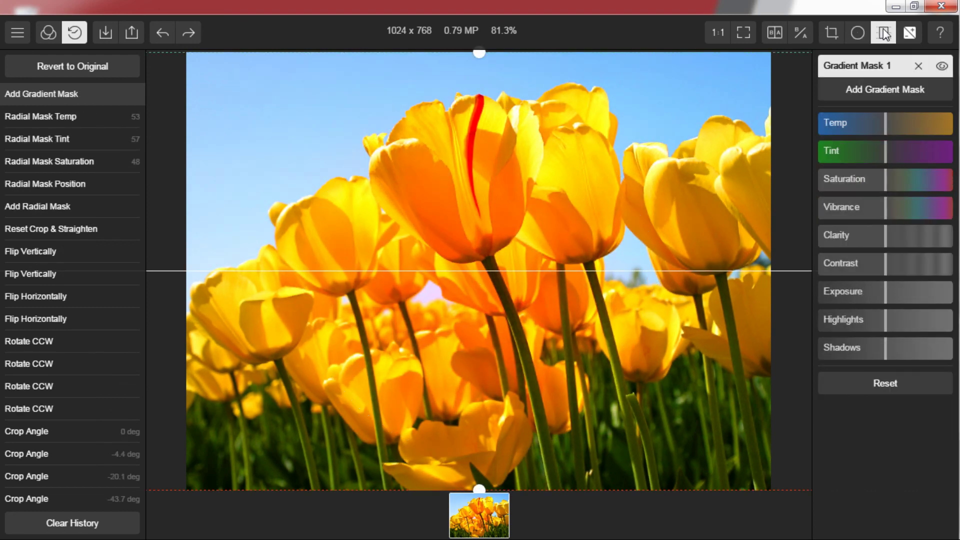
pyautogui.moveTo(543, 158); pyautogui.dragTo(547, 270)
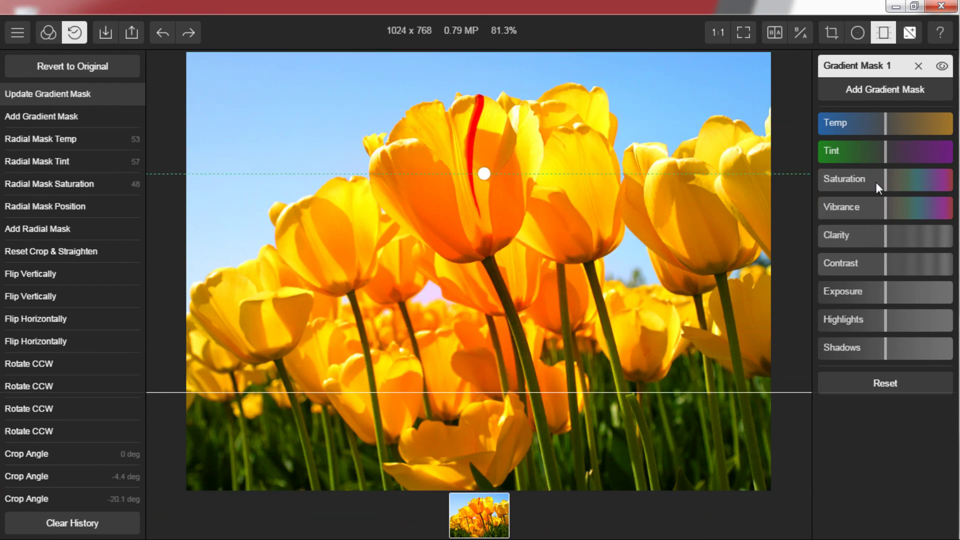
pyautogui.click(914, 179)
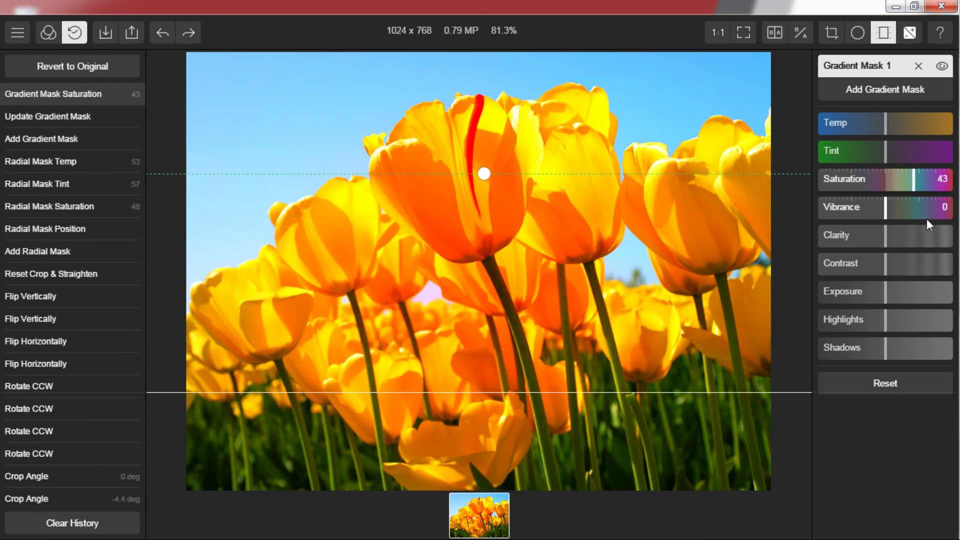
pyautogui.click(922, 150)
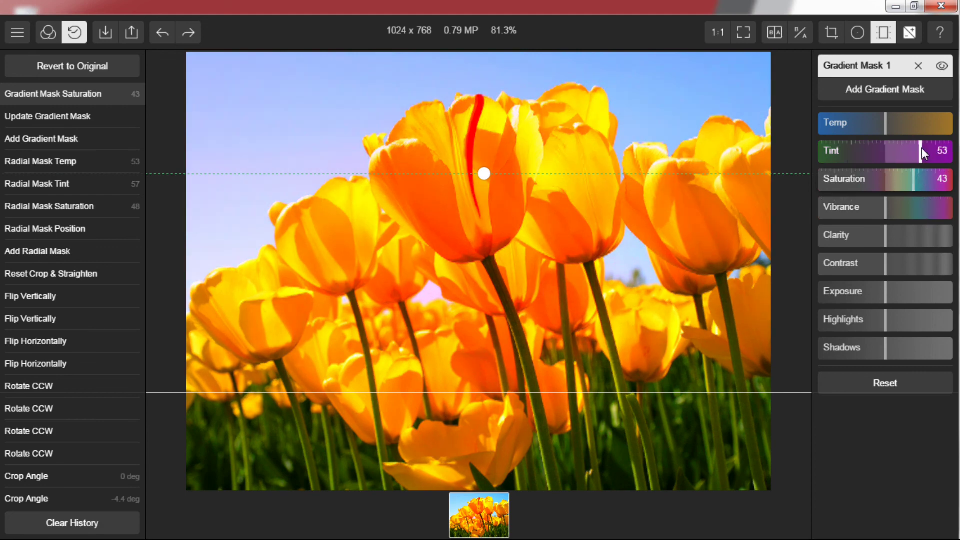
pyautogui.click(932, 116)
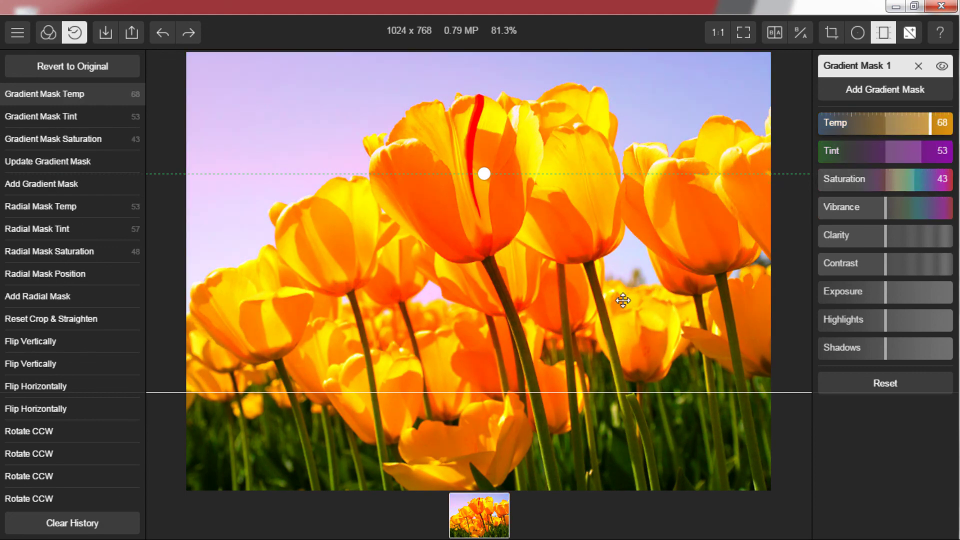
pyautogui.click(53, 35)
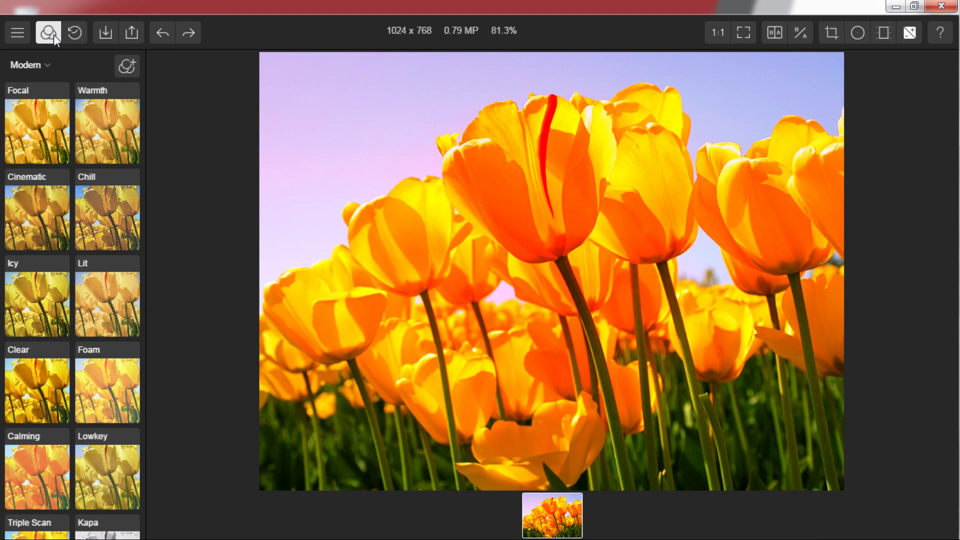
# Step: Save a new custom filter named 'my fiter' that includes the crop and local adjustments
pyautogui.click(126, 67)
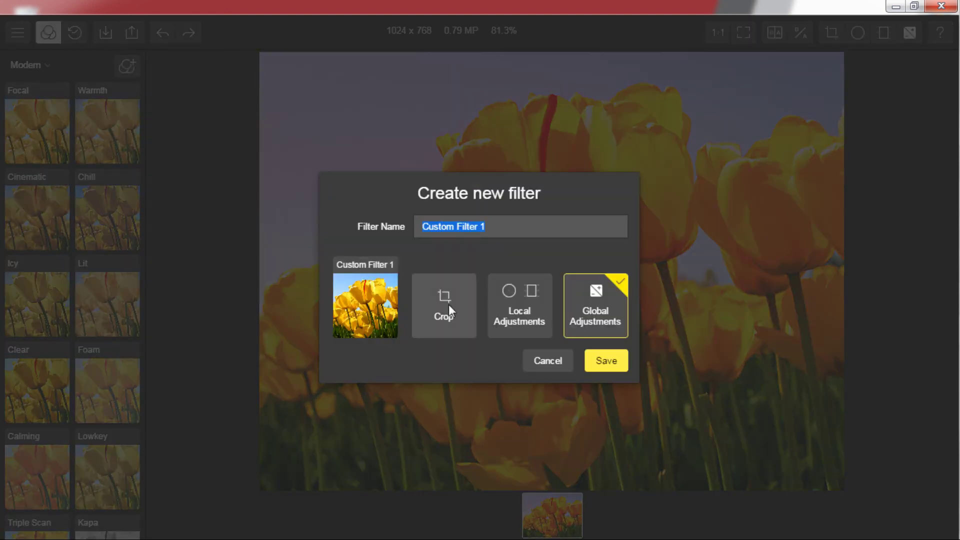
pyautogui.click(449, 305)
pyautogui.click(519, 312)
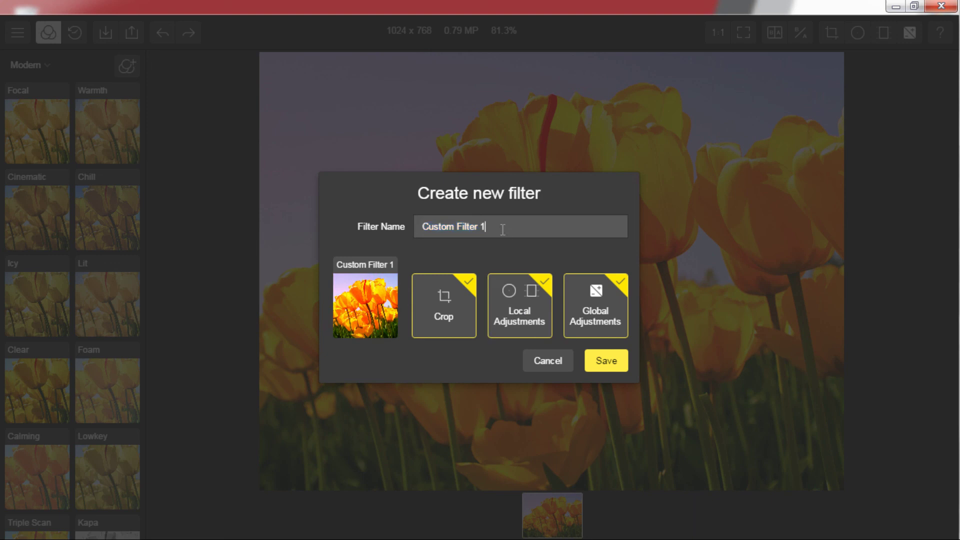
pyautogui.press('BackSpace')
pyautogui.press('BackSpace')
pyautogui.press('BackSpace')
pyautogui.press('BackSpace')
pyautogui.press('BackSpace')
pyautogui.press('BackSpace')
pyautogui.press('BackSpace')
pyautogui.press('BackSpace')
pyautogui.press('BackSpace')
pyautogui.press('BackSpace')
pyautogui.press('BackSpace')
pyautogui.press('BackSpace')
pyautogui.press('BackSpace')
pyautogui.press('BackSpace')
pyautogui.press('BackSpace')
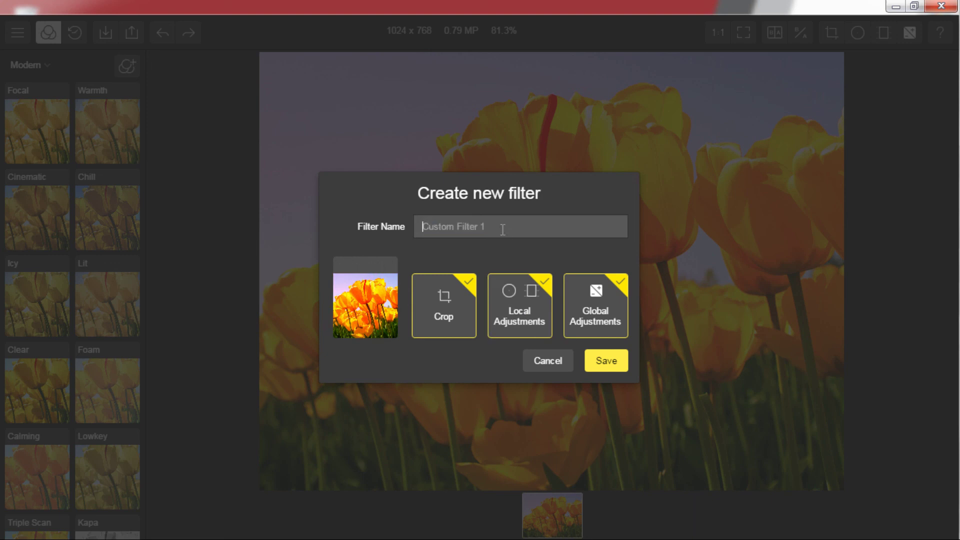
pyautogui.write('my fiter')
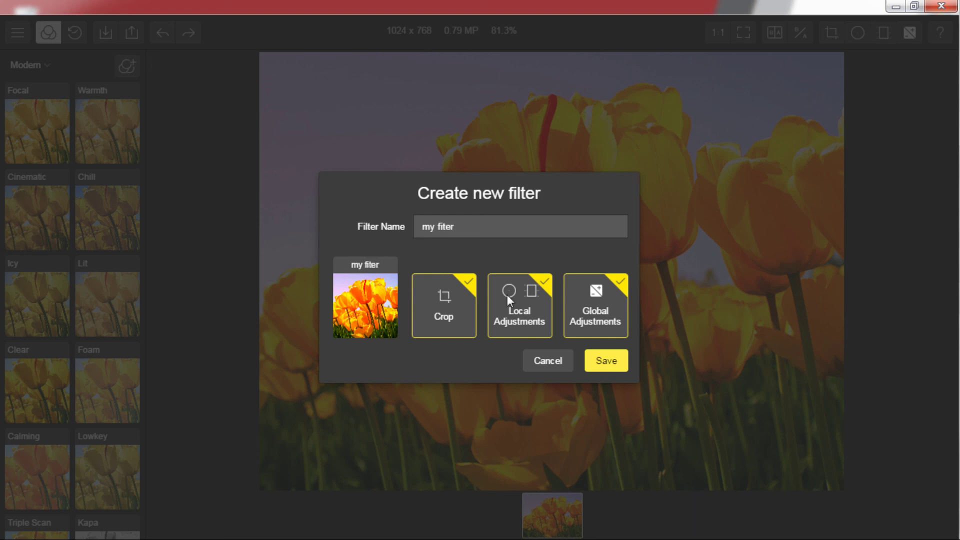
pyautogui.click(601, 365)
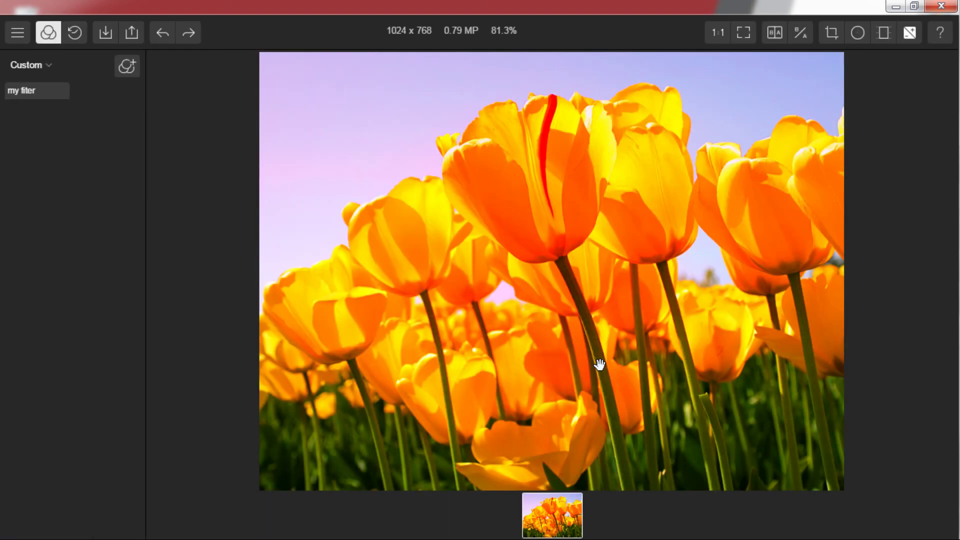
# Step: Import Hydrangeas.jpg and apply the 'my fiter' custom filter to it
pyautogui.click(107, 34)
pyautogui.click(107, 59)
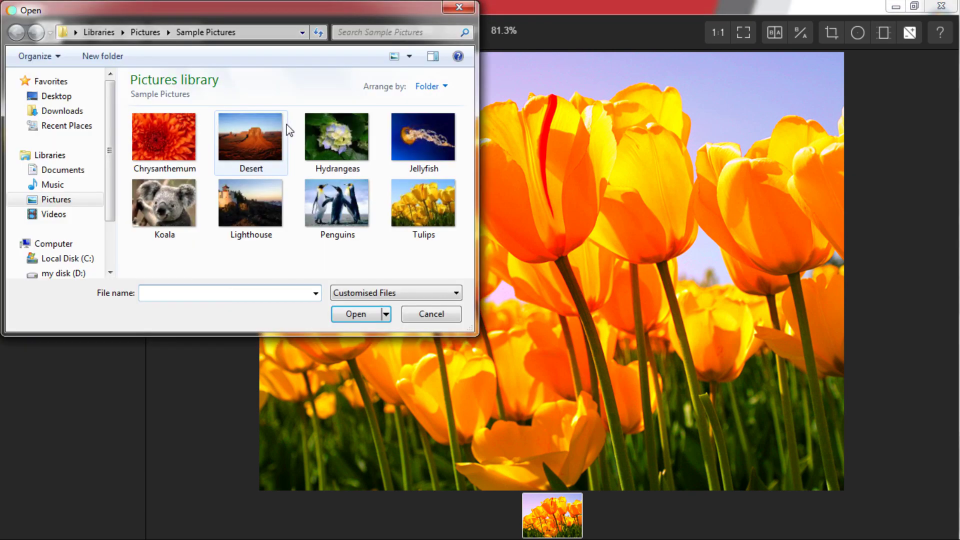
pyautogui.doubleClick(316, 134)
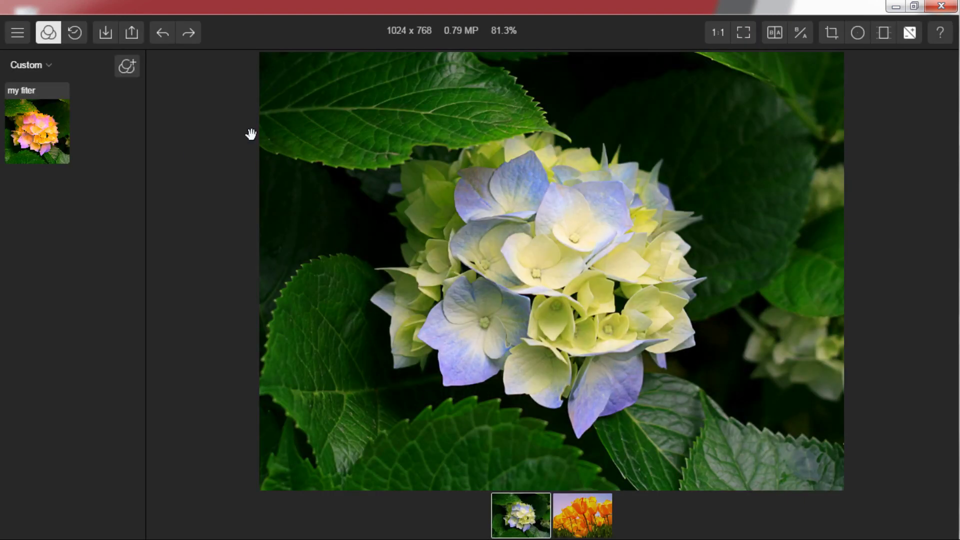
pyautogui.click(35, 149)
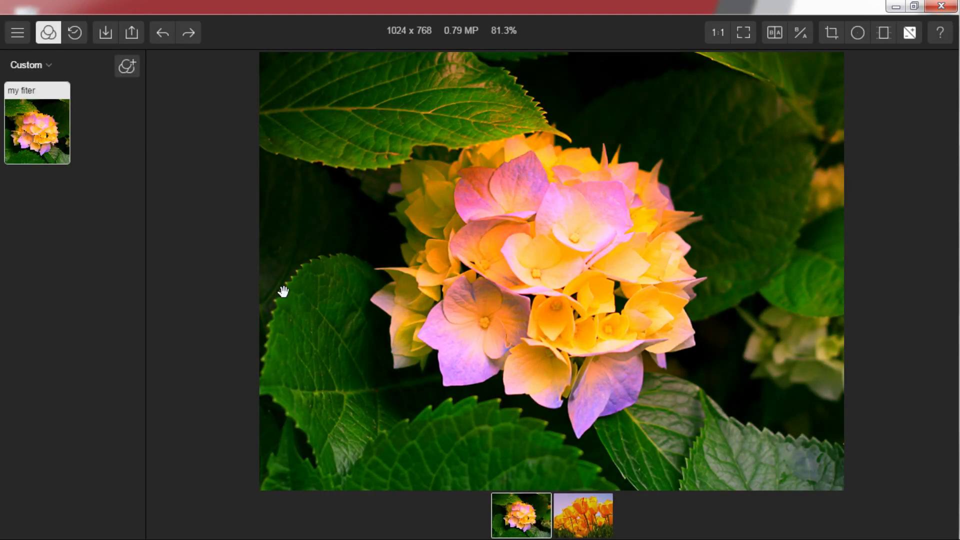
pyautogui.click(131, 31)
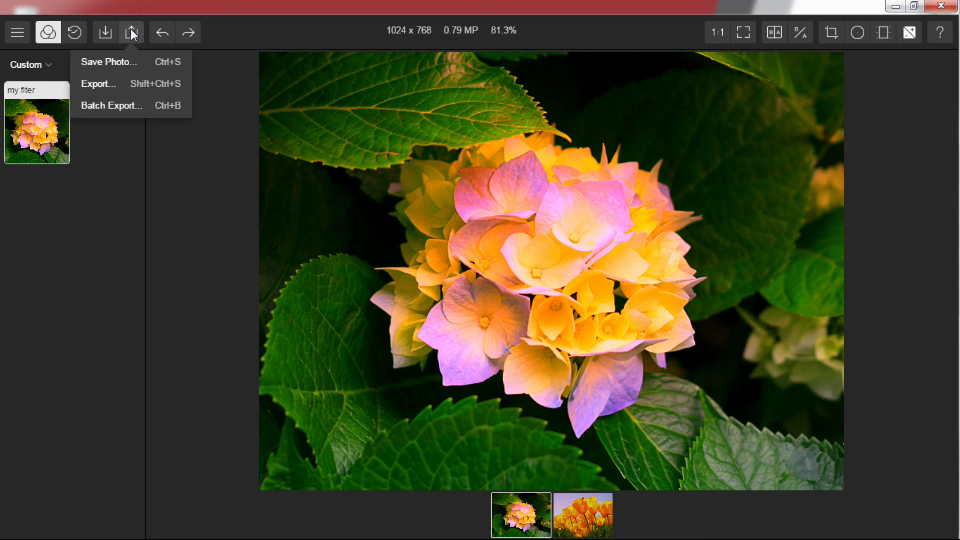